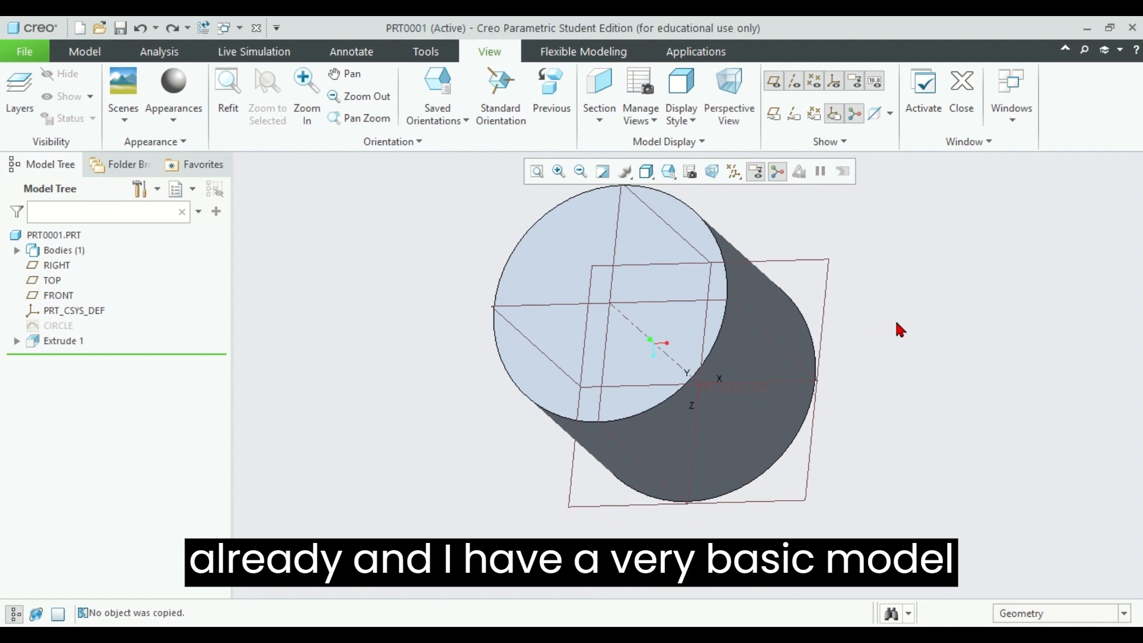
# Delete the cylinder's Extrude 1 feature from the part
pyautogui.moveTo(897, 324); pyautogui.dragTo(869, 325, button='middle')
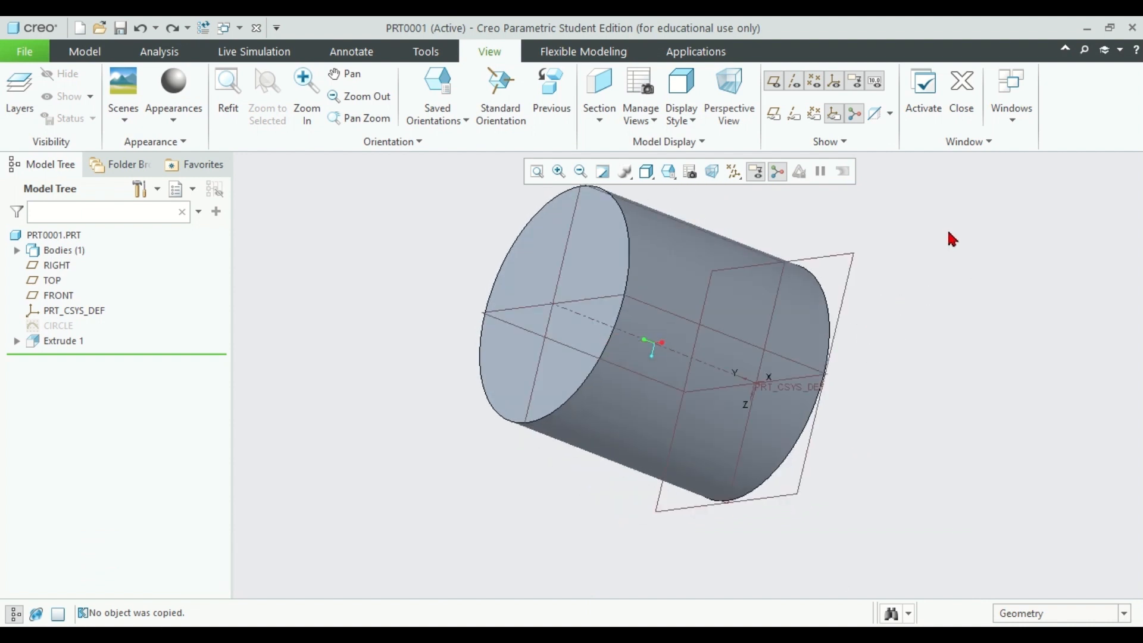
pyautogui.moveTo(915, 217); pyautogui.dragTo(953, 199, button='middle')
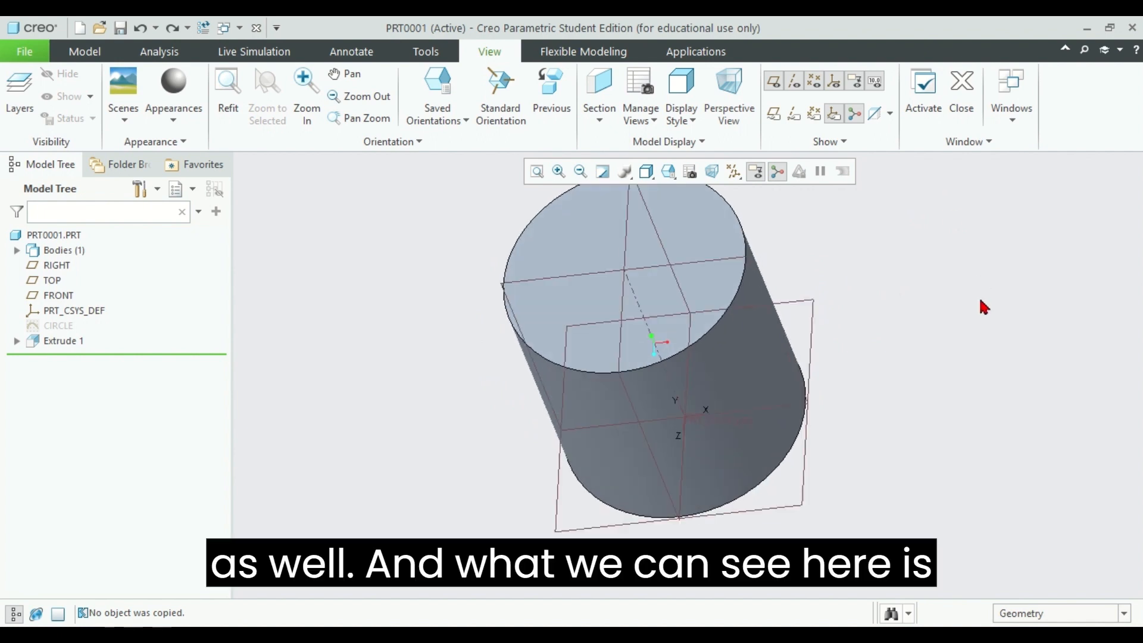
pyautogui.moveTo(988, 348); pyautogui.dragTo(833, 372, button='middle')
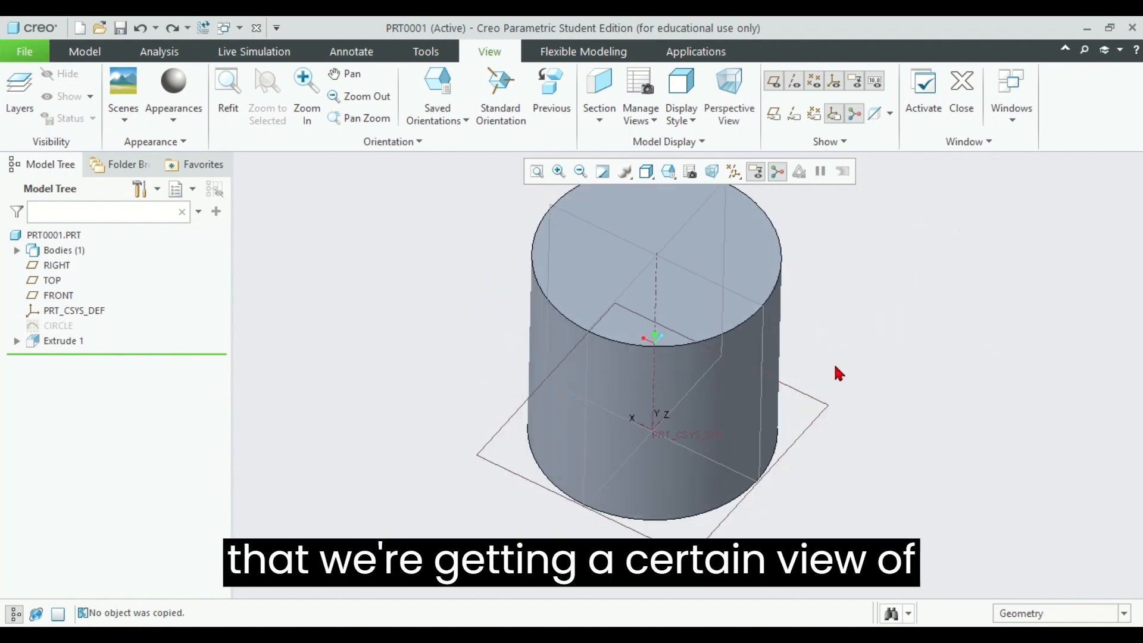
pyautogui.moveTo(989, 277); pyautogui.dragTo(744, 280, button='middle')
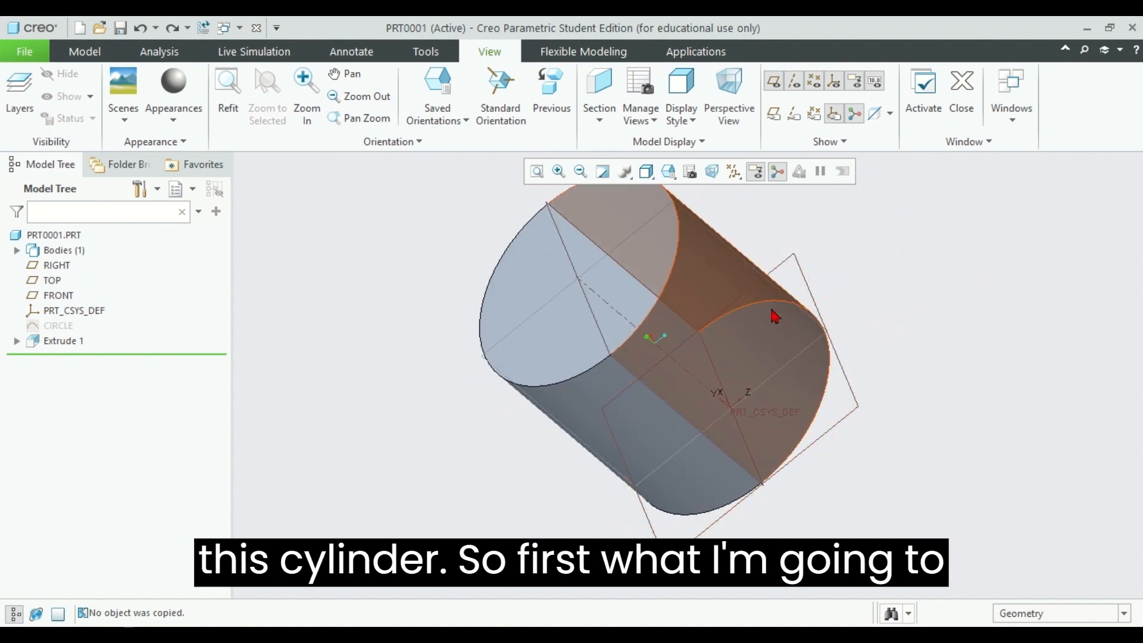
pyautogui.click(555, 311)
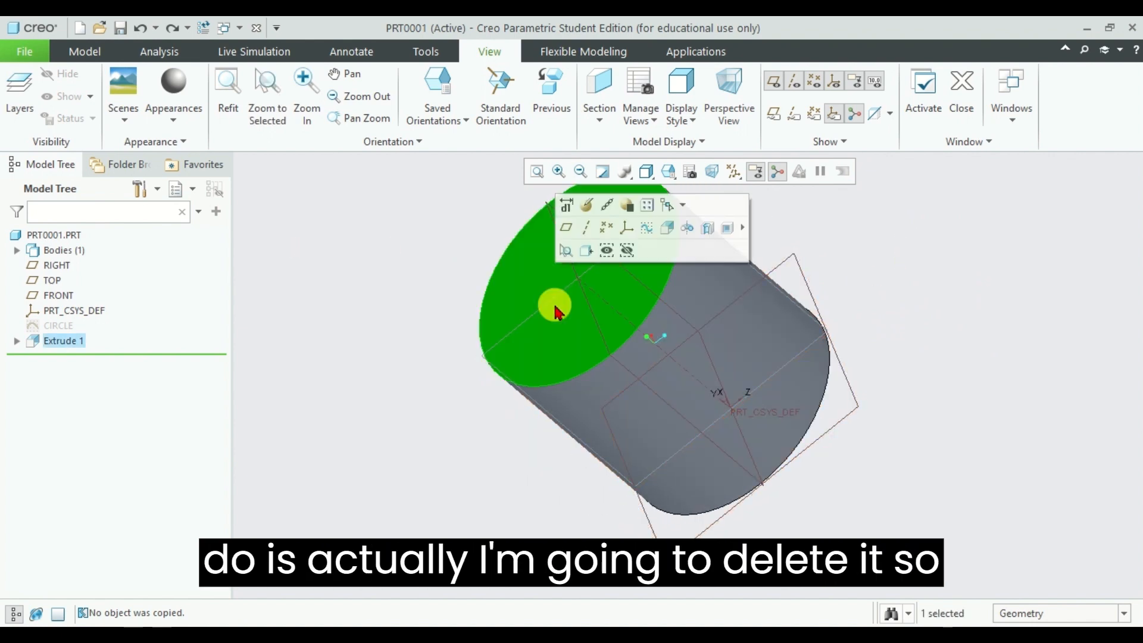
pyautogui.click(60, 340)
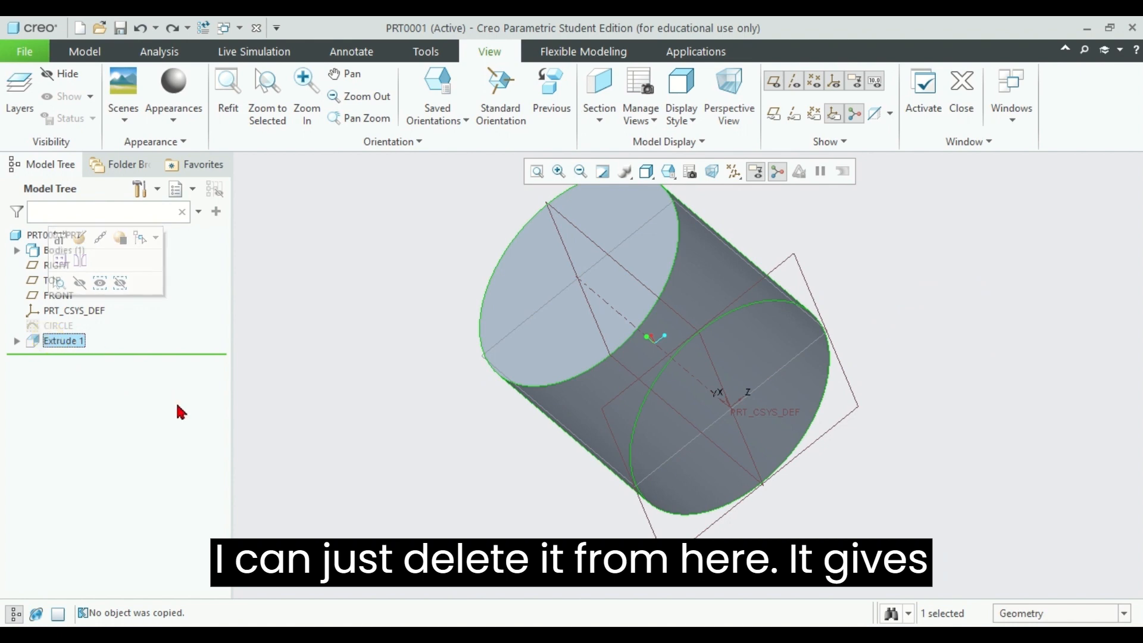
pyautogui.press('Delete')
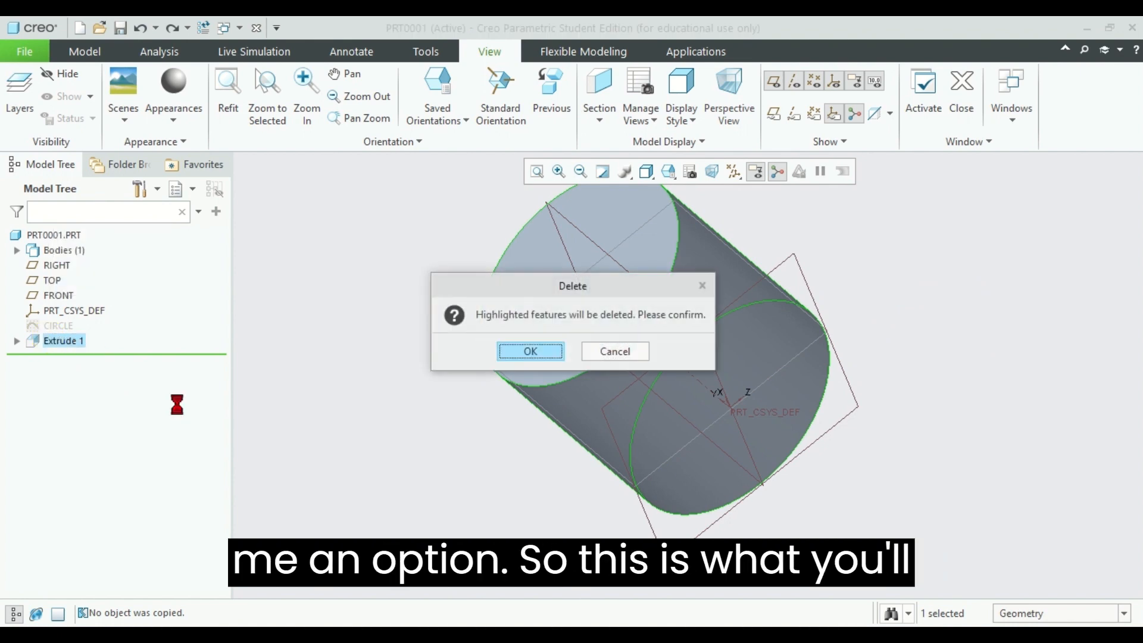
pyautogui.press('Return')
# Return the model view to the standard orientation
pyautogui.moveTo(943, 344); pyautogui.dragTo(934, 272, button='middle')
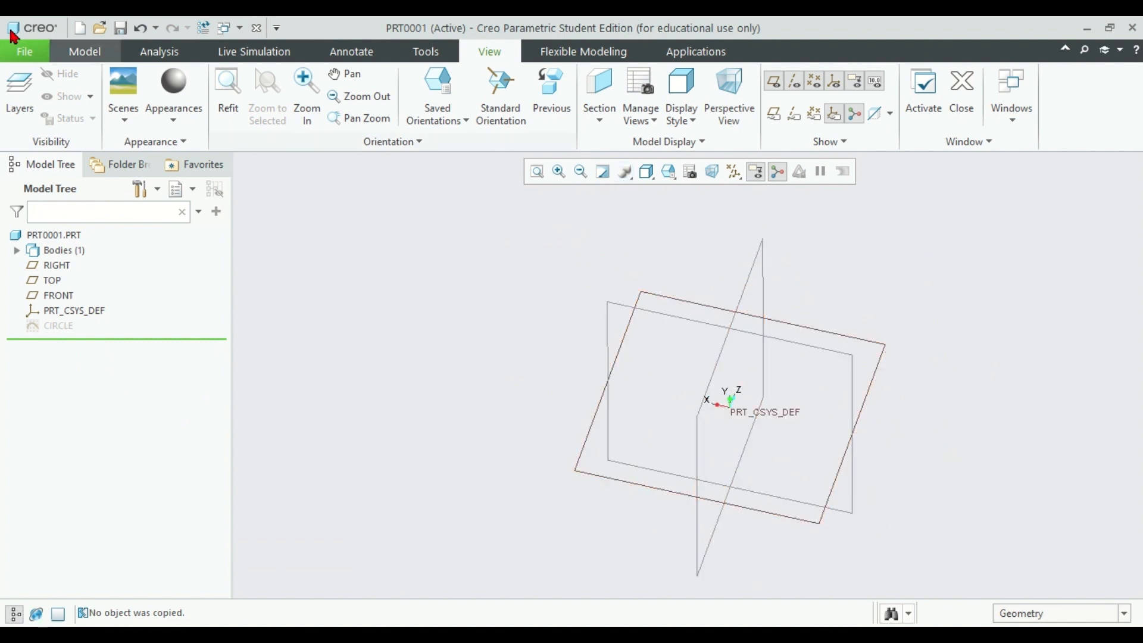
pyautogui.click(85, 51)
pyautogui.click(488, 52)
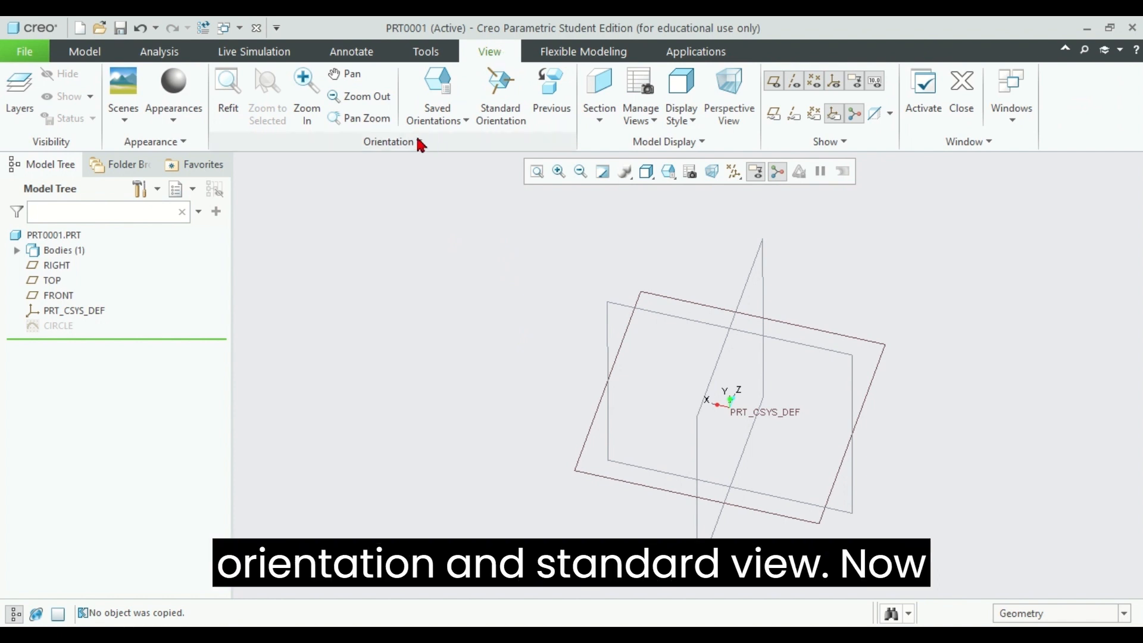
pyautogui.click(500, 95)
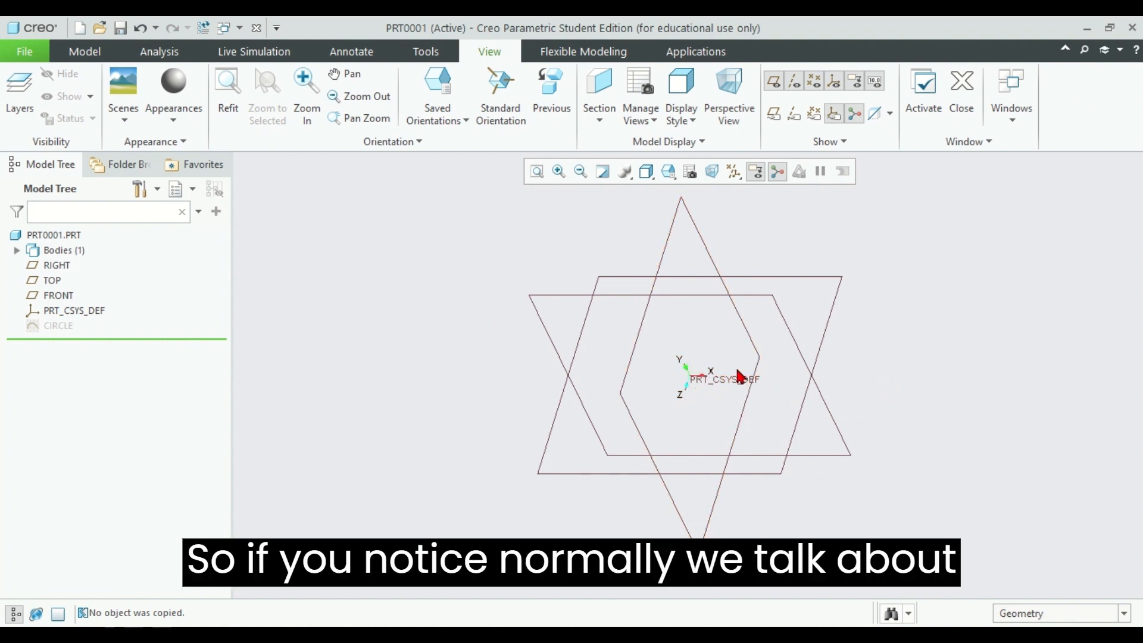
# Examine how the X, Y and Z axes relate to the TOP, RIGHT and FRONT datum planes, highlighting each plane in turn
pyautogui.scroll(4, 738, 376)
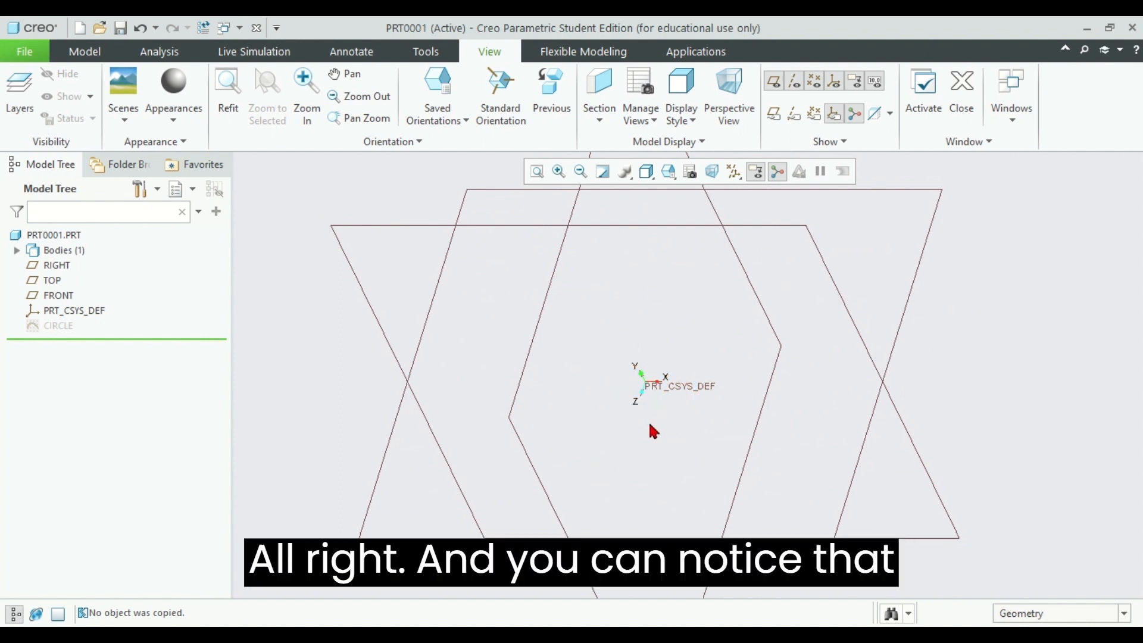
pyautogui.scroll(-2, 840, 317)
pyautogui.scroll(5, 838, 314)
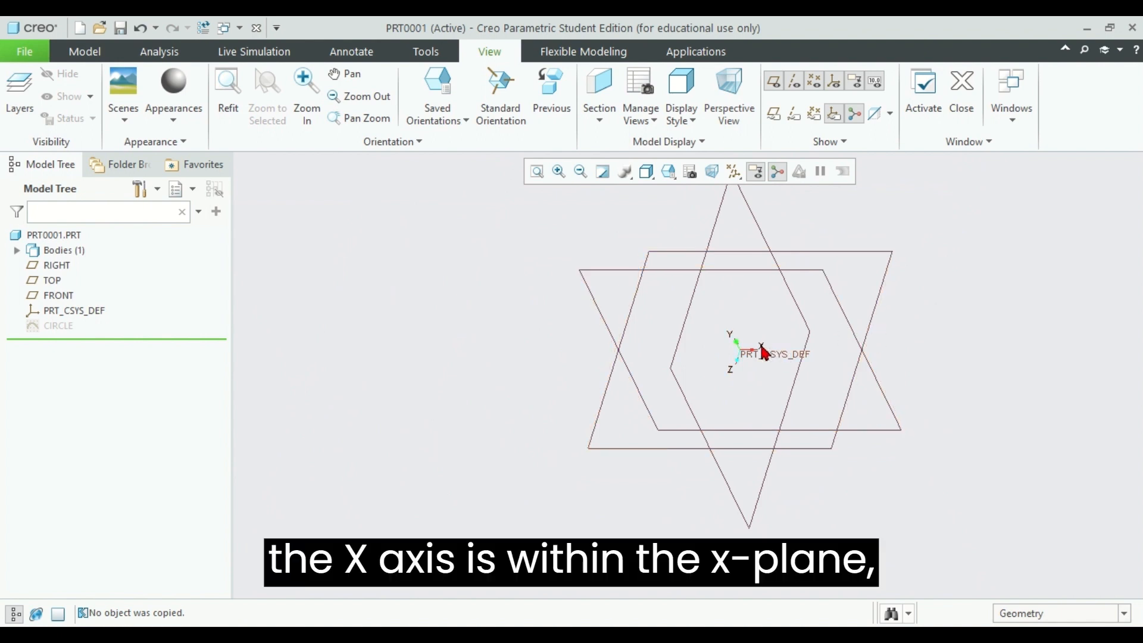
pyautogui.click(872, 320)
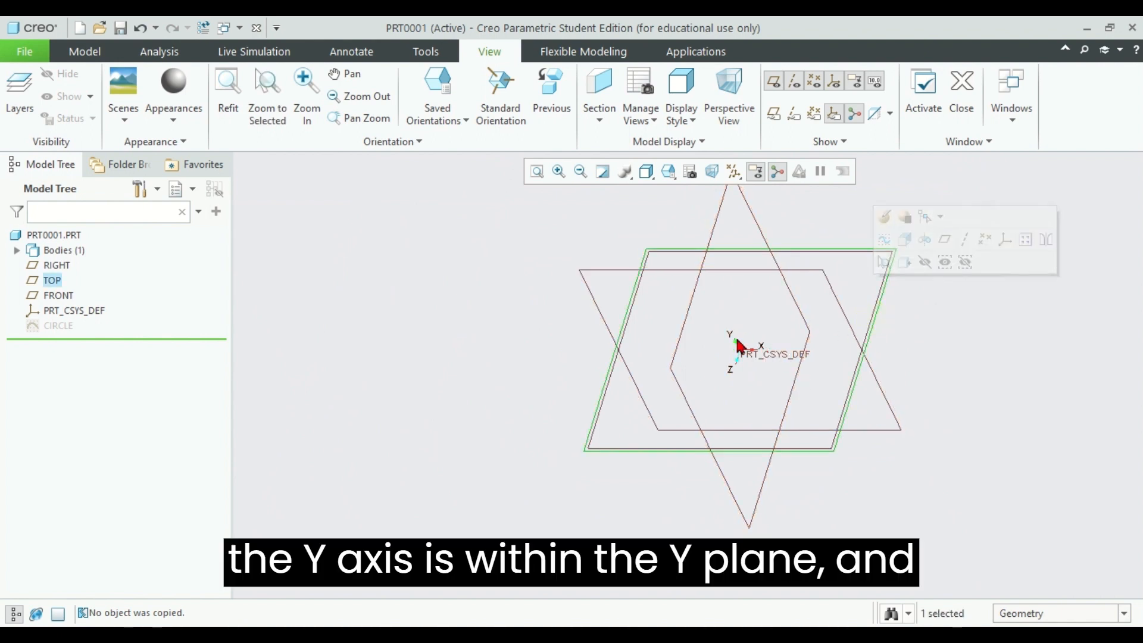
pyautogui.click(695, 288)
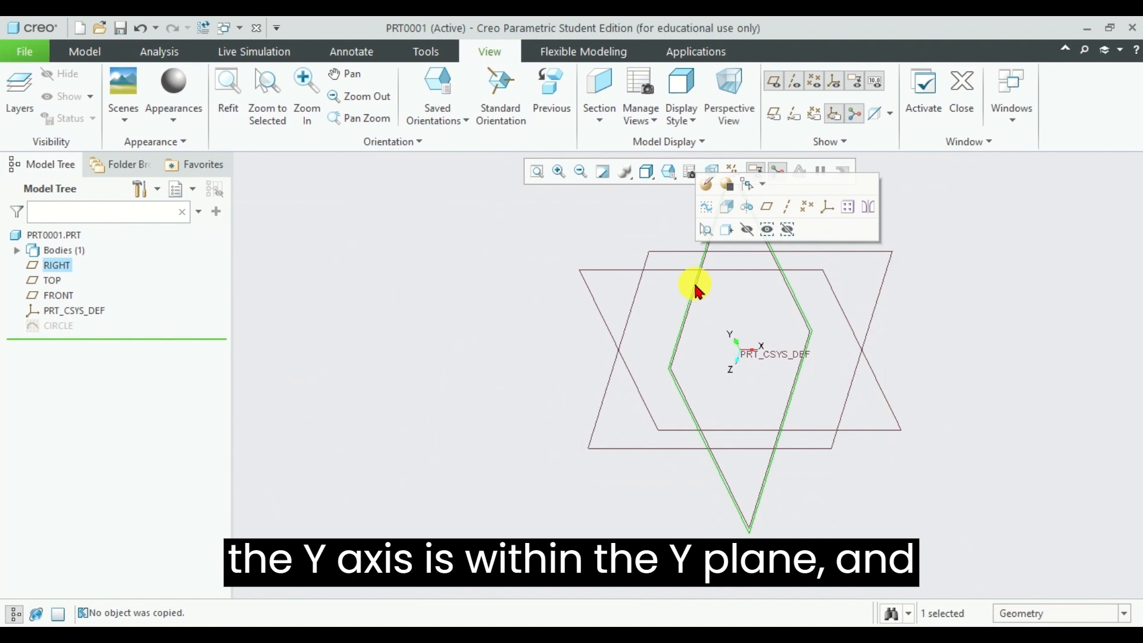
pyautogui.click(664, 266)
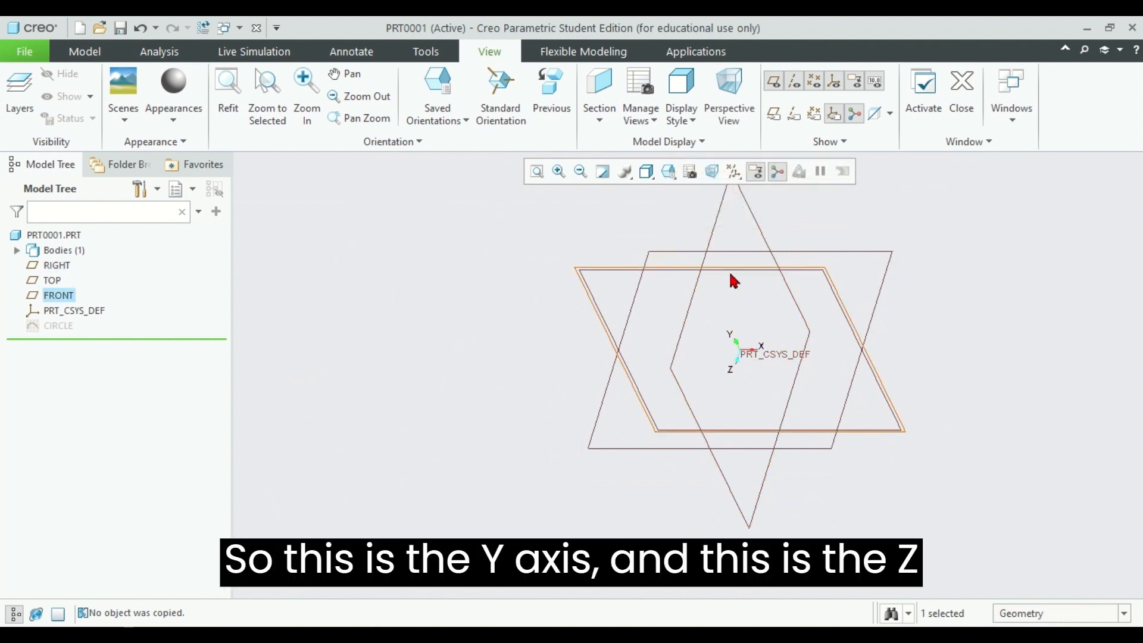
# Inspect the available actions and the parents of the TOP datum plane, and clear the selection
pyautogui.click(687, 446)
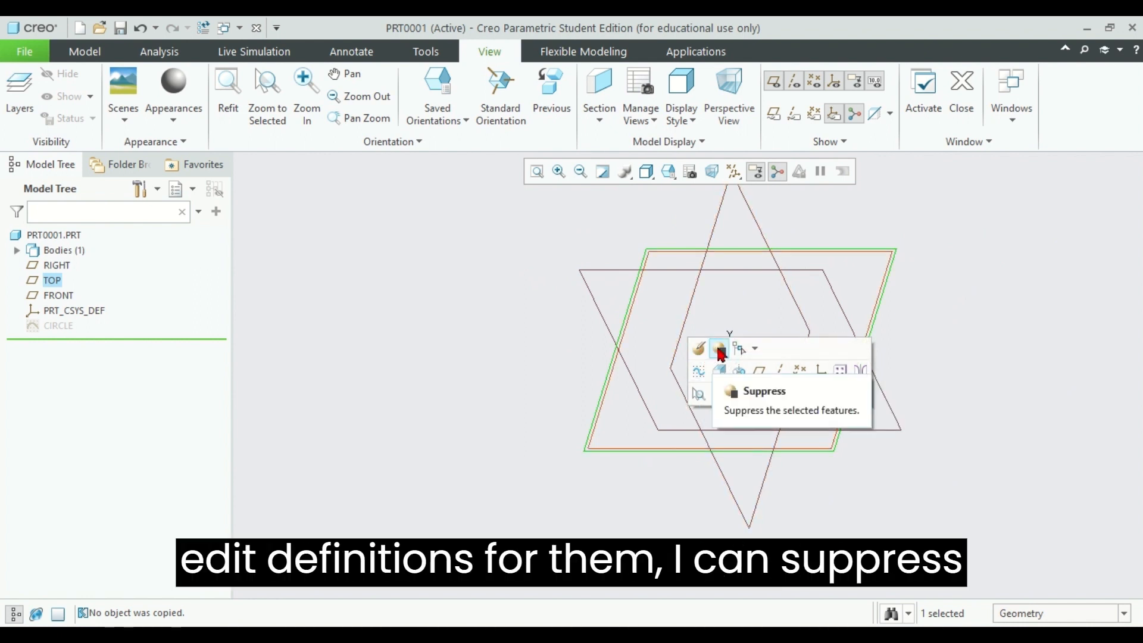
pyautogui.click(740, 347)
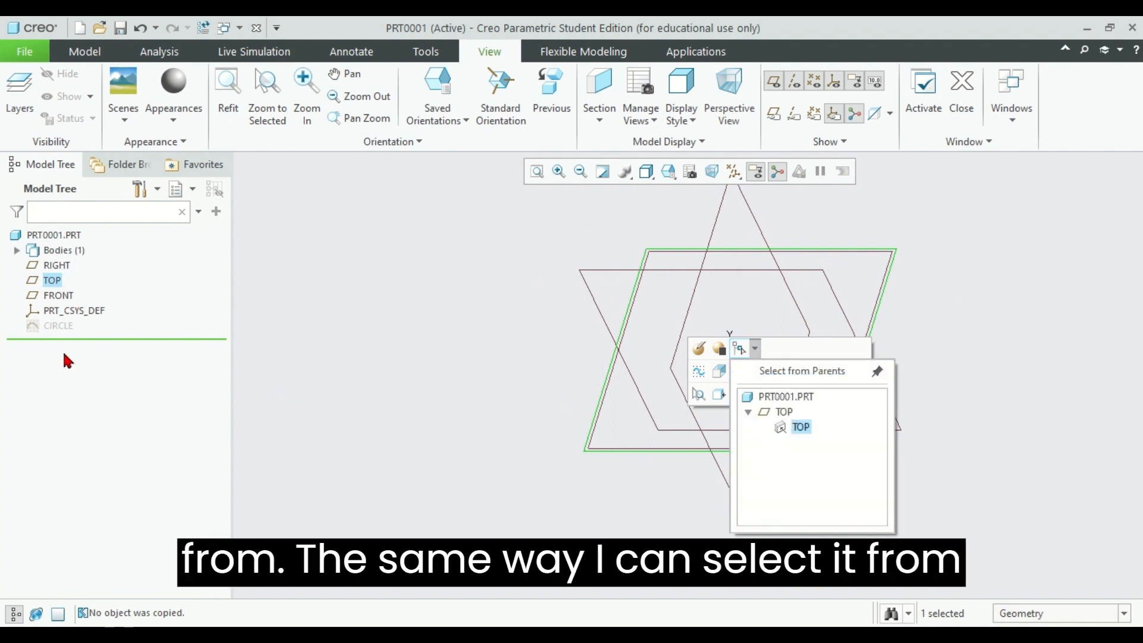
pyautogui.click(57, 327)
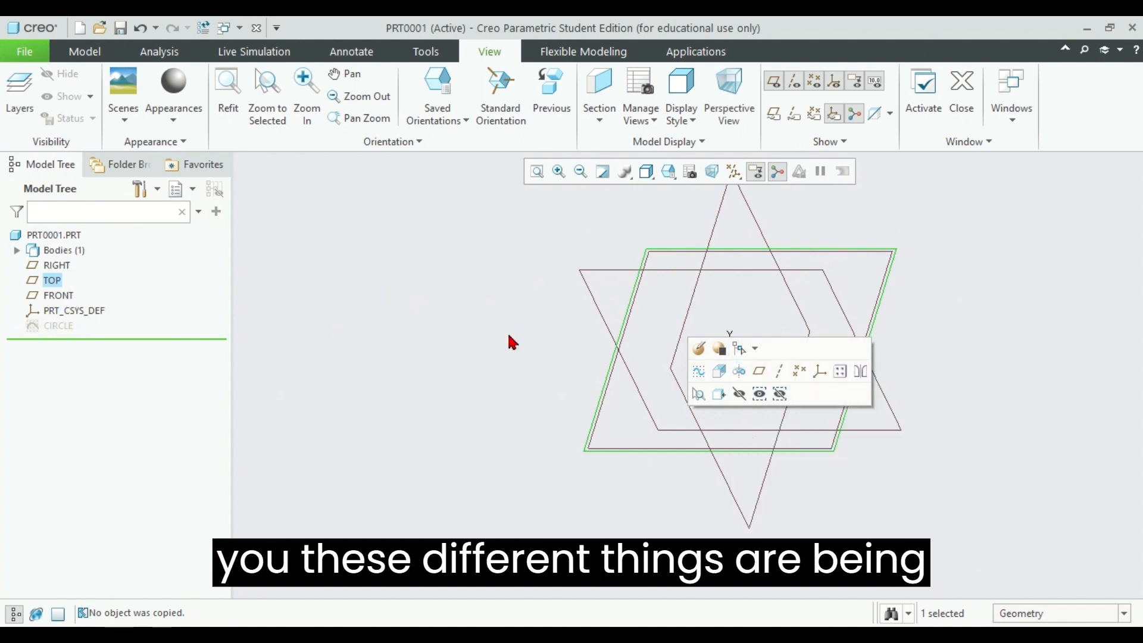
pyautogui.click(357, 262)
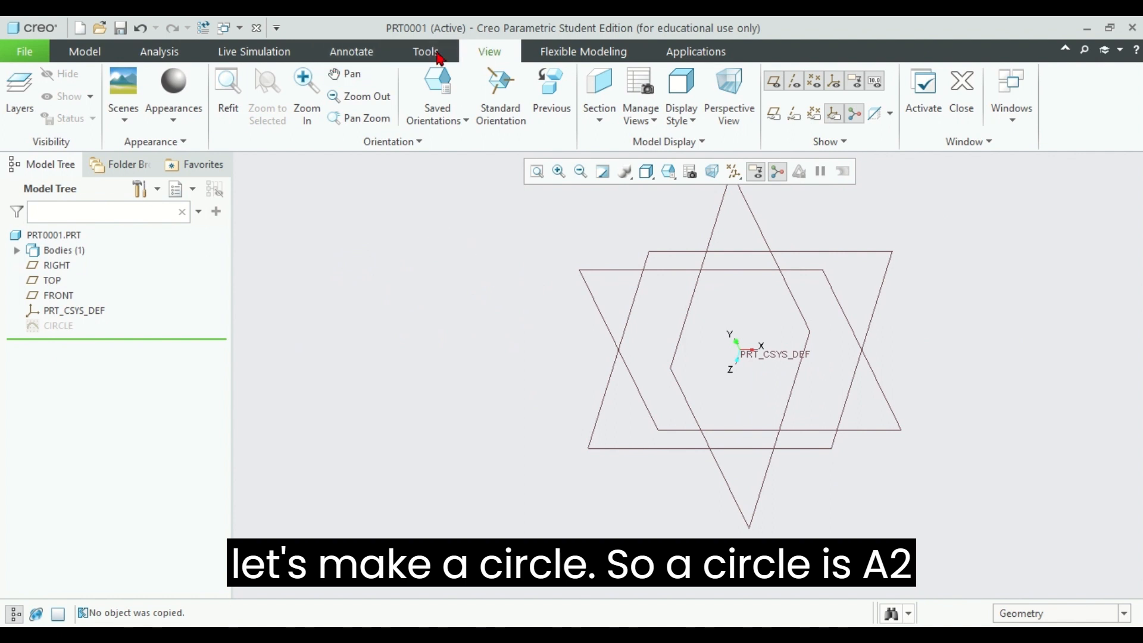
# Start a new sketch on the TOP datum plane, using the RIGHT plane as reference with orientation Right
pyautogui.click(81, 52)
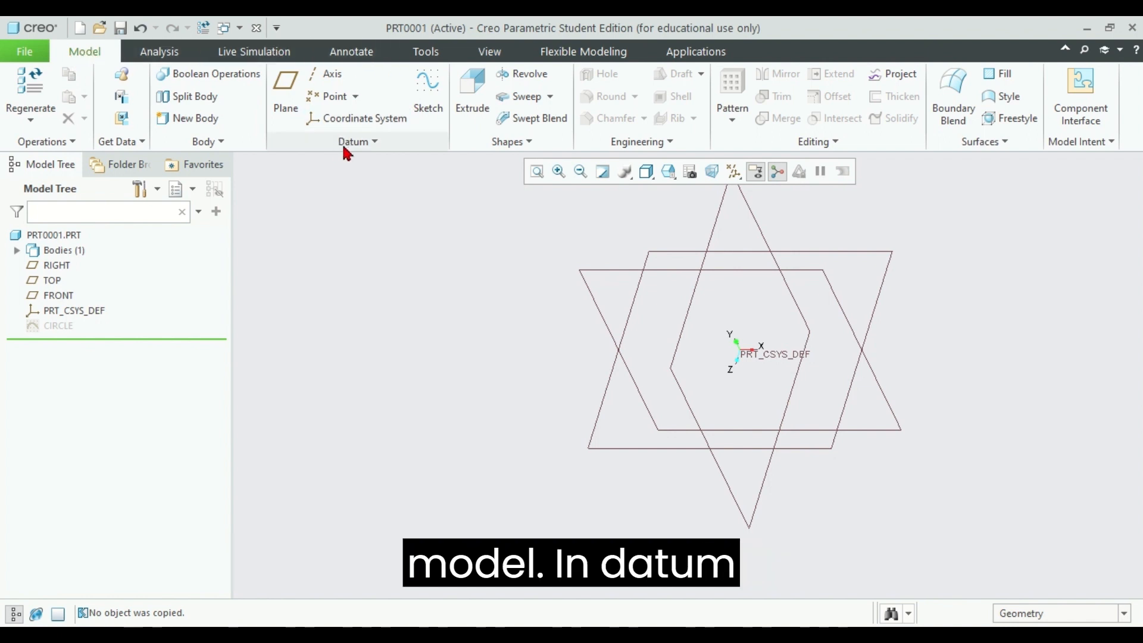
pyautogui.click(435, 92)
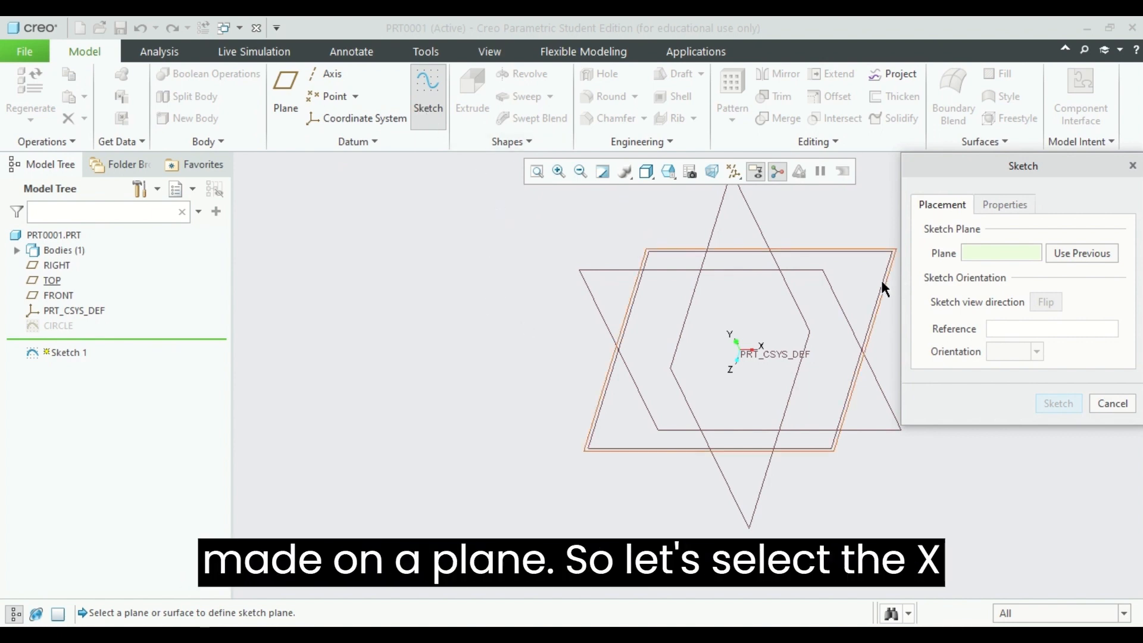
pyautogui.click(850, 377)
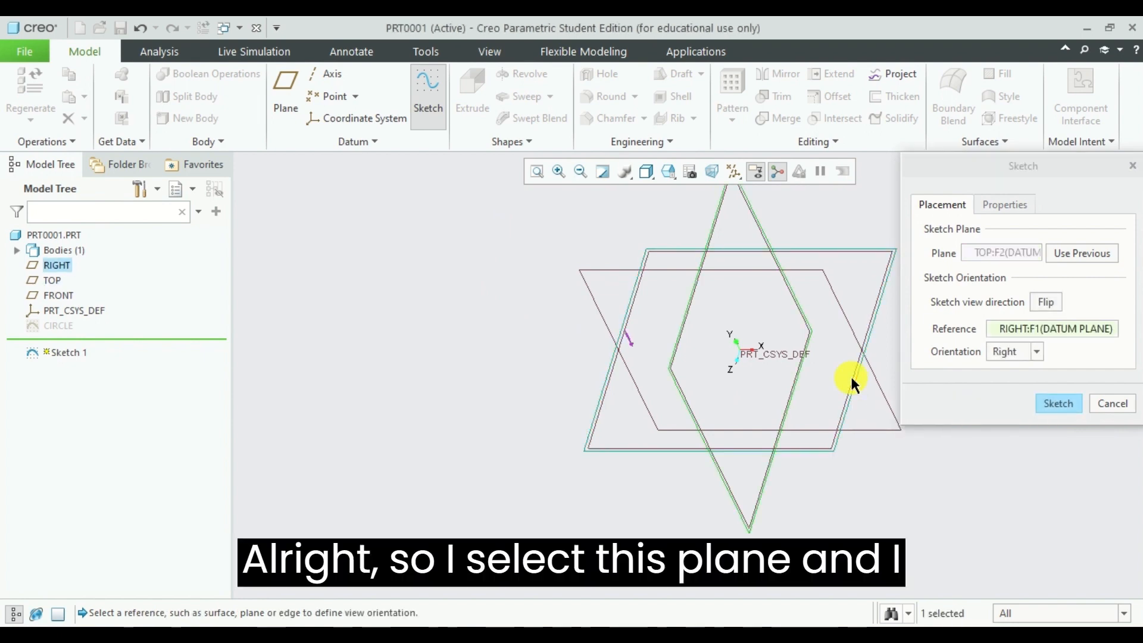
pyautogui.click(1053, 404)
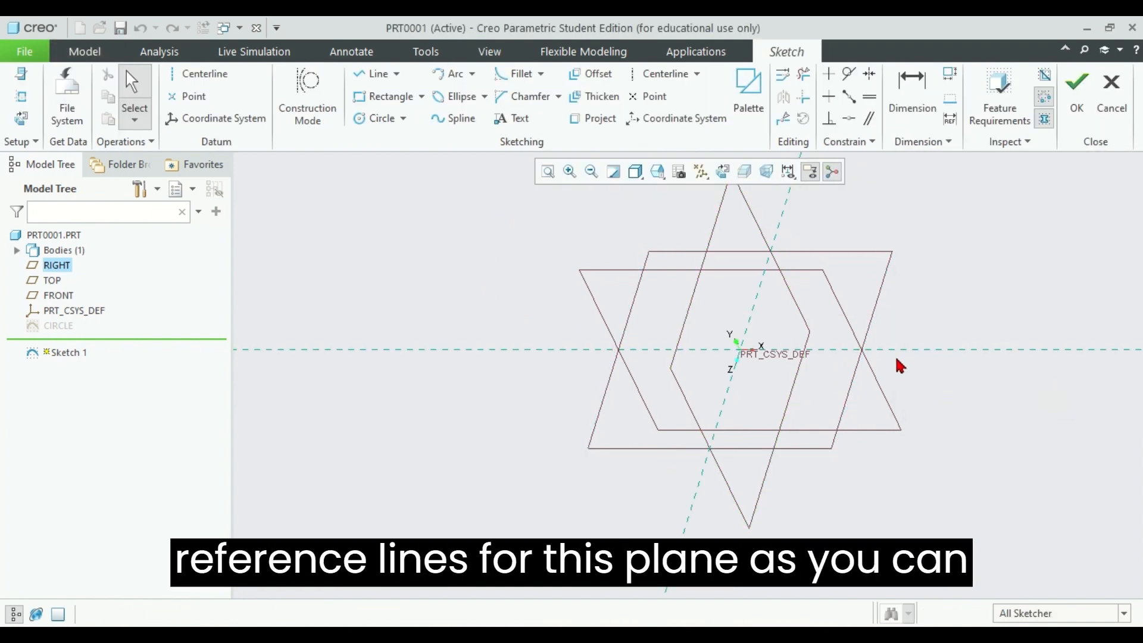
# Sketch a center-and-point circle about 63 in diameter, centred on the coordinate system origin, and finish the sketch
pyautogui.moveTo(1014, 322)
pyautogui.mouseDown(button='middle')
pyautogui.moveTo(1002, 270)
pyautogui.moveTo(1016, 310)
pyautogui.mouseUp(button='middle')
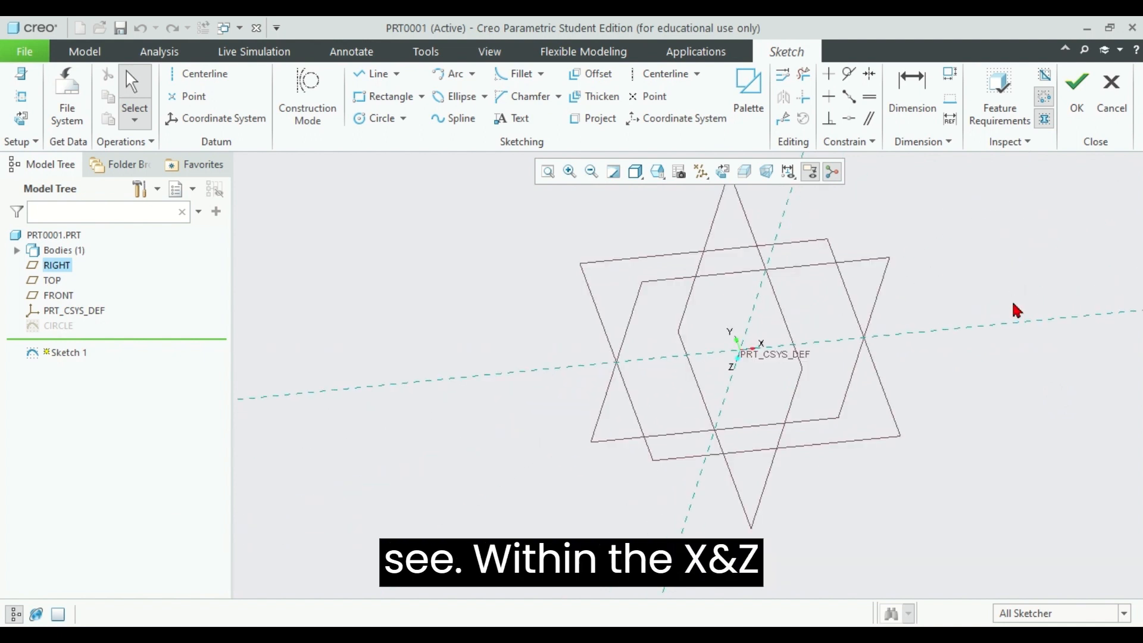
pyautogui.moveTo(988, 354); pyautogui.dragTo(915, 344, button='middle')
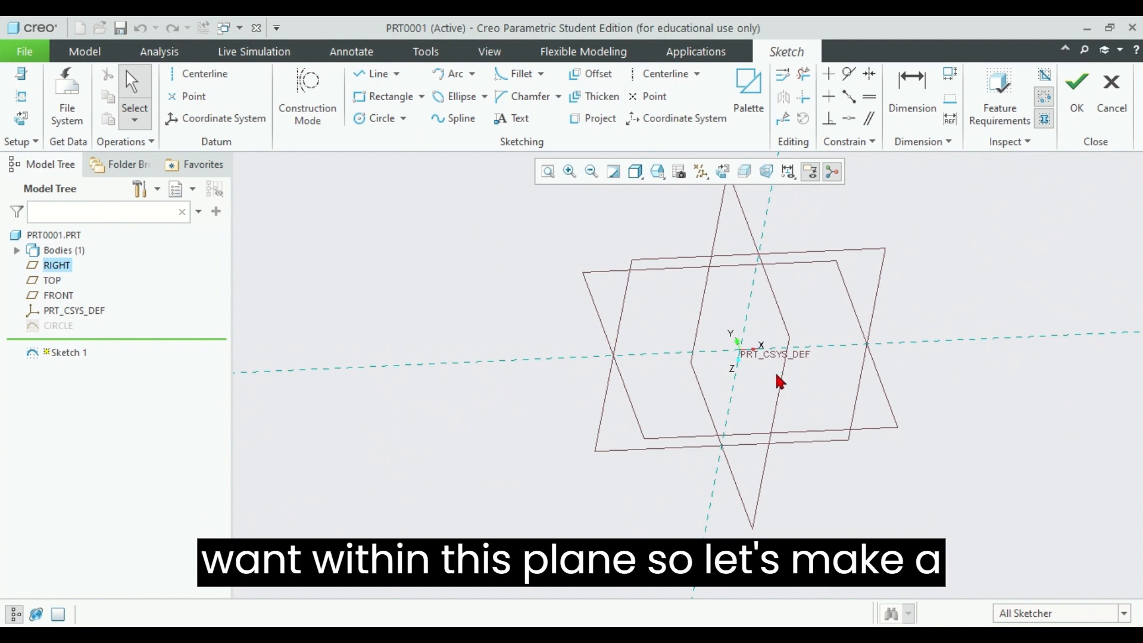
pyautogui.click(403, 119)
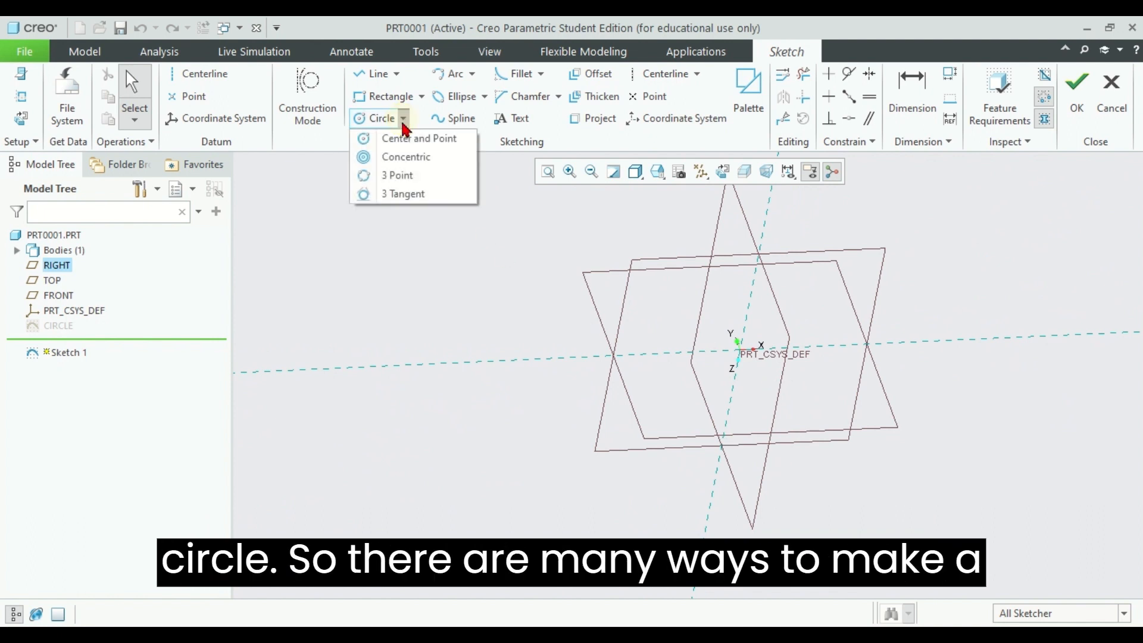
pyautogui.click(450, 143)
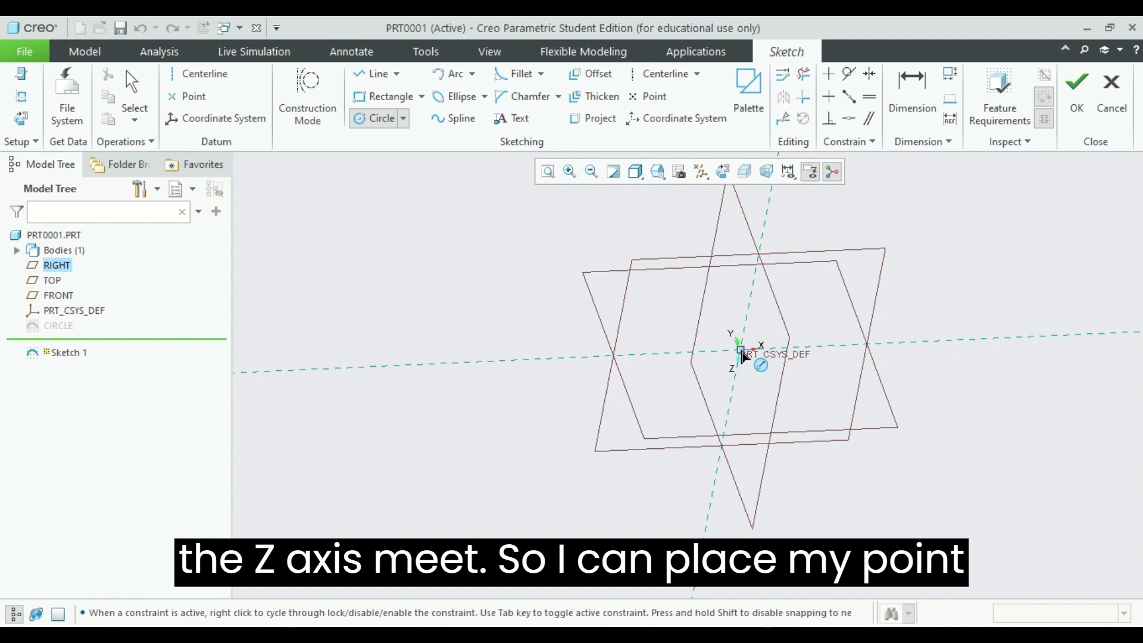
pyautogui.click(741, 354)
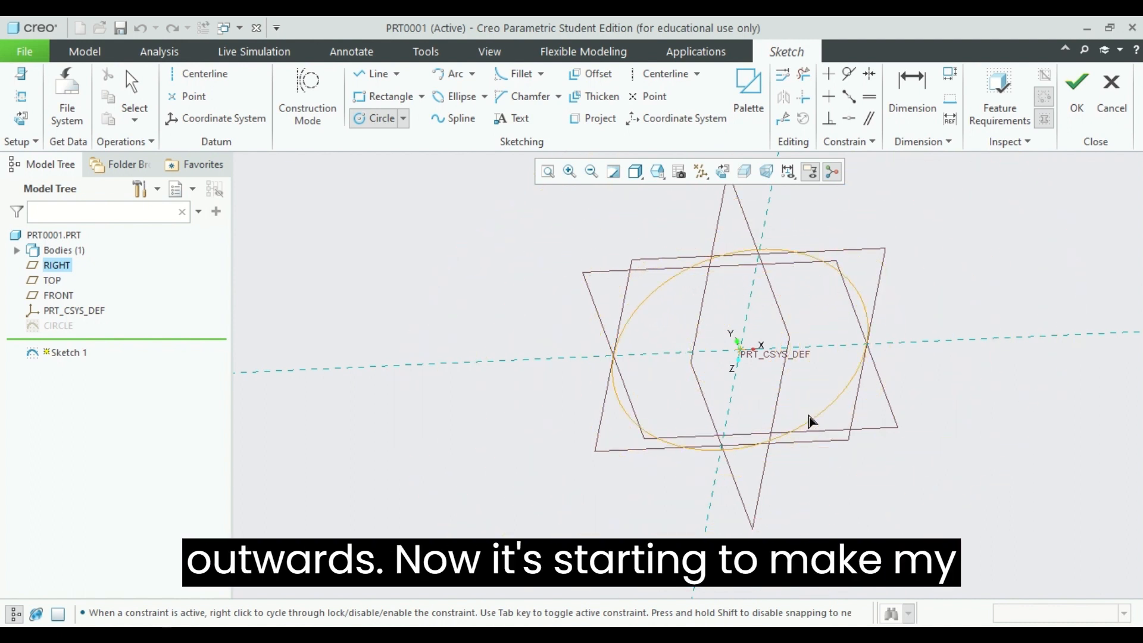
pyautogui.click(788, 391)
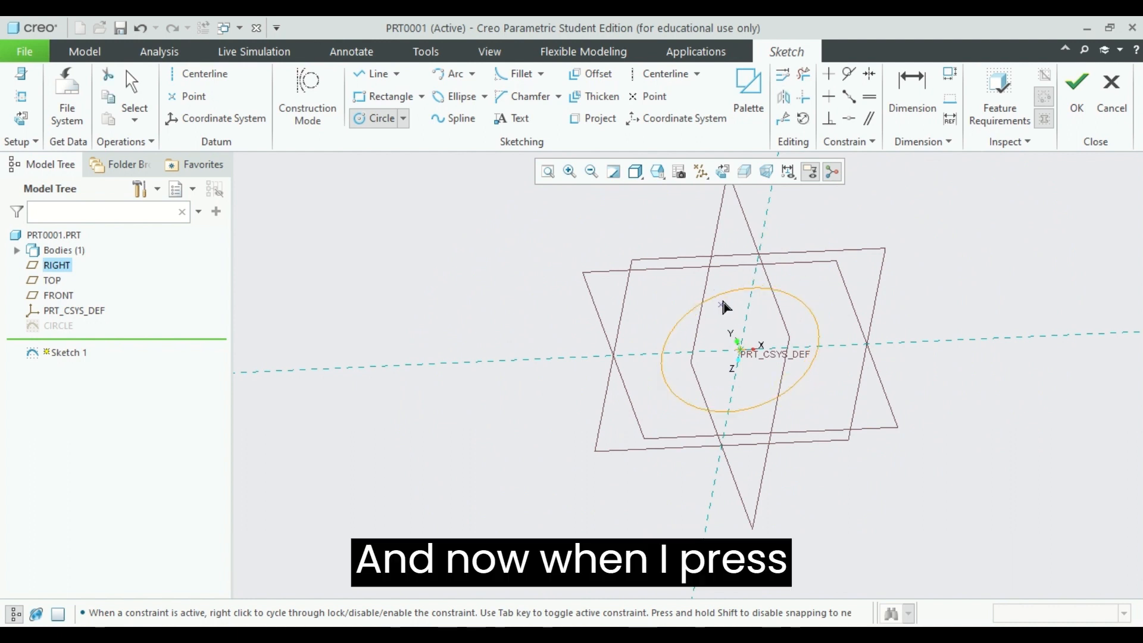
pyautogui.click(1068, 97)
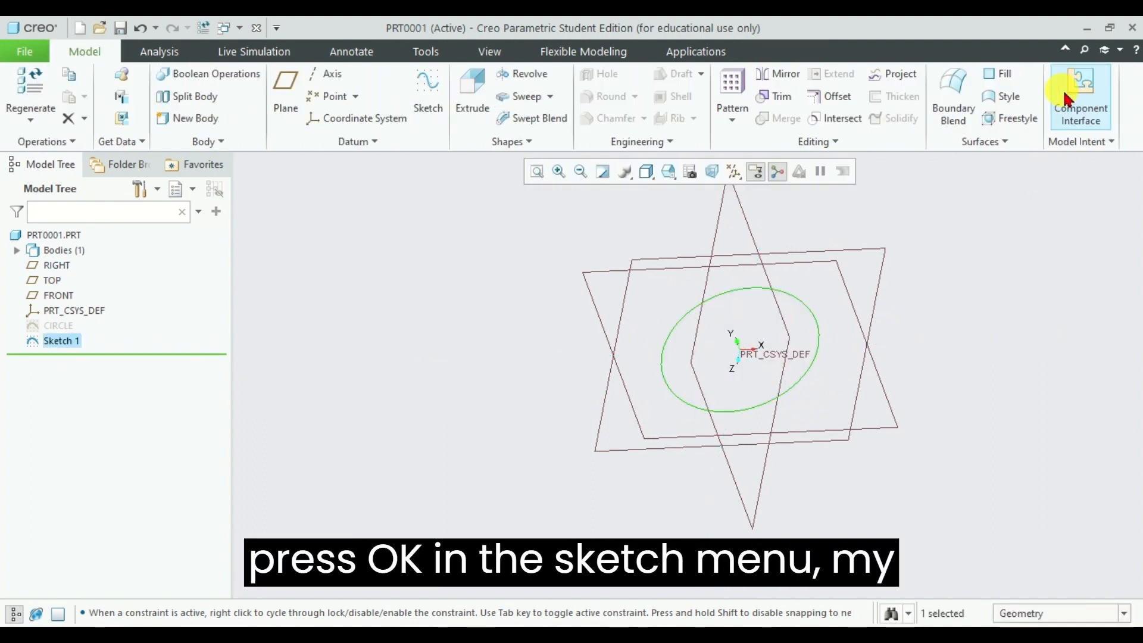
# Edit the definition of the circle sketch and set the circle's diameter to 60
pyautogui.click(819, 350)
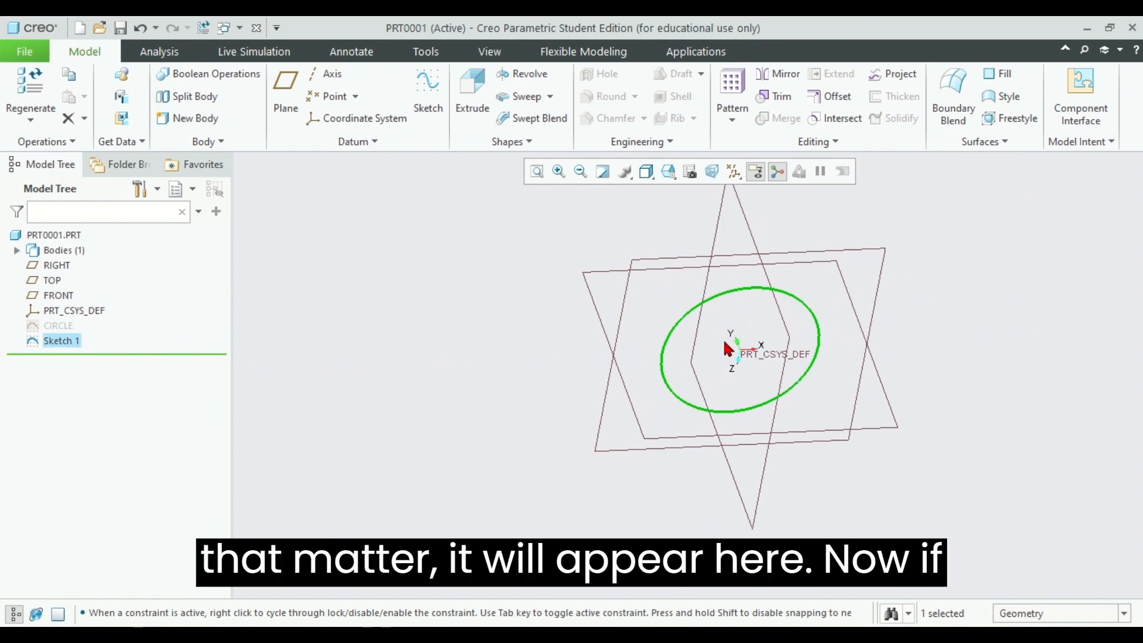
pyautogui.click(811, 306)
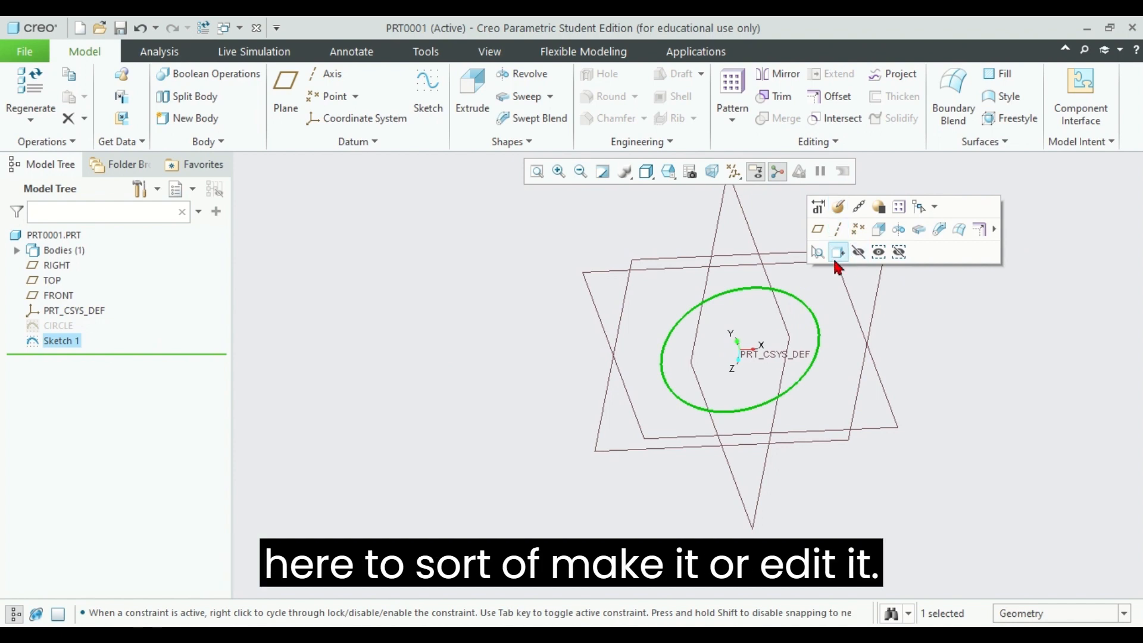
pyautogui.click(839, 208)
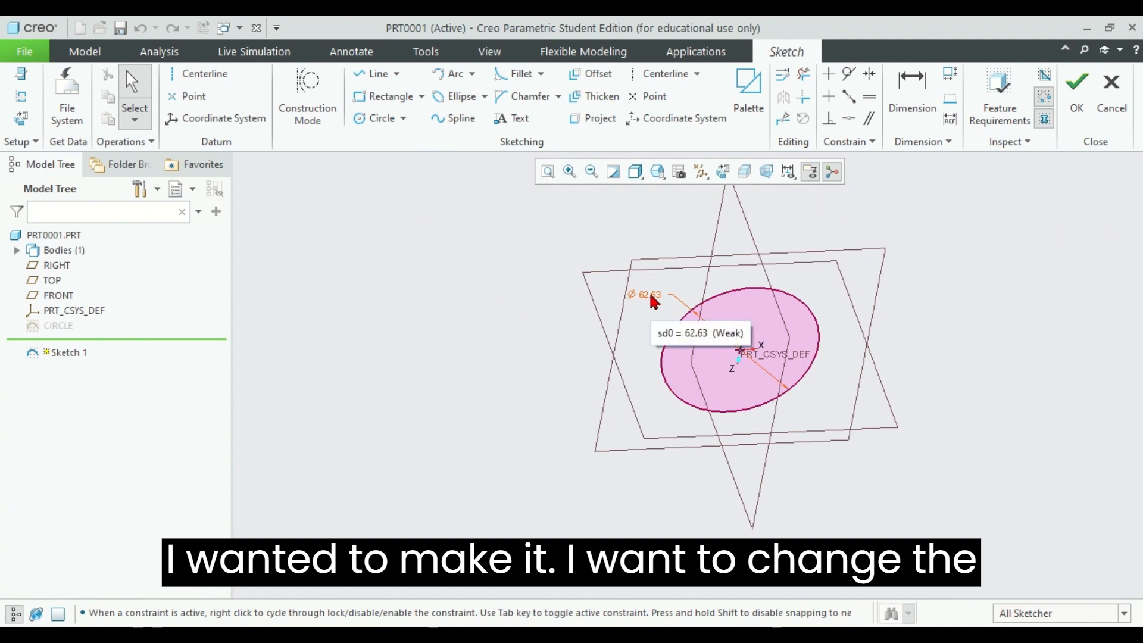
pyautogui.doubleClick(653, 298)
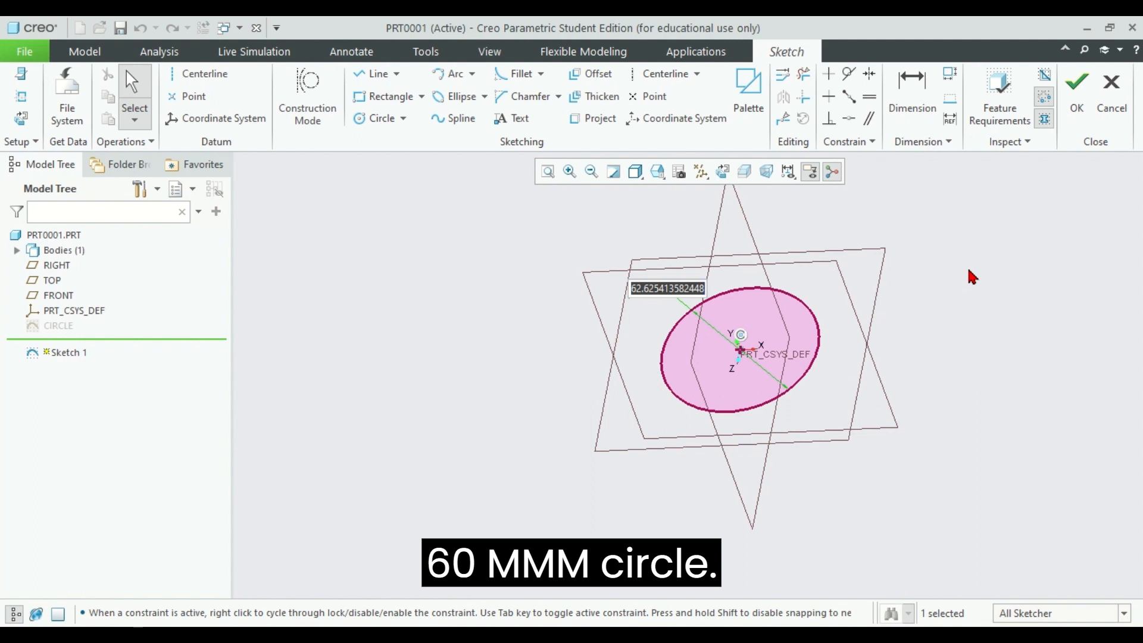
pyautogui.write('60')
pyautogui.press('Return')
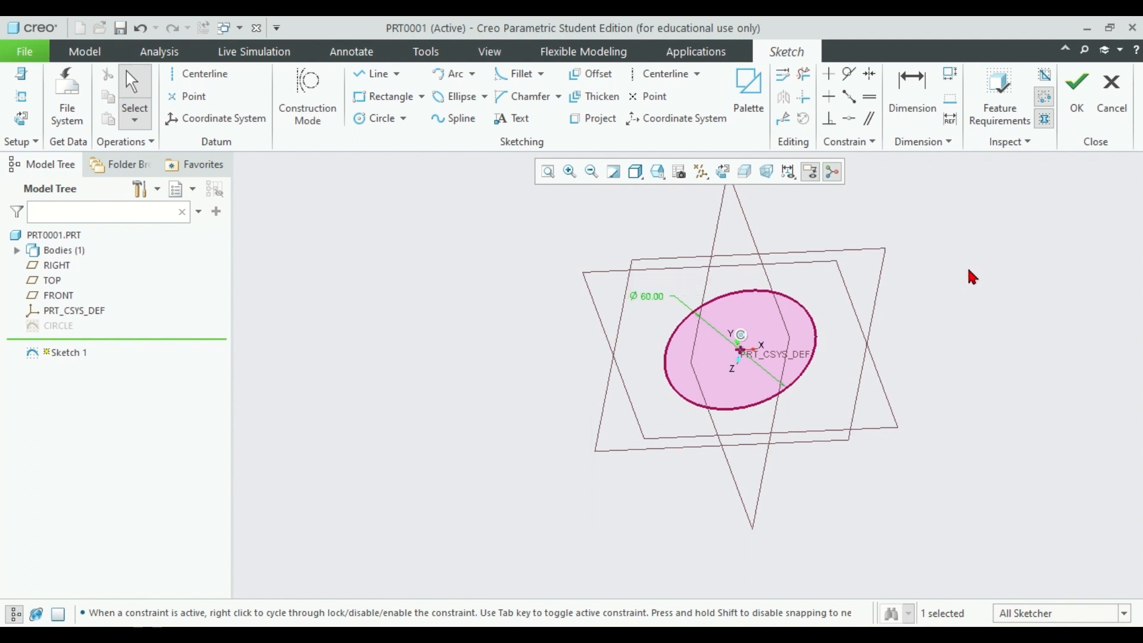
# Accept the redefined circle sketch, view it at an angle in the default orientation and clear the selection
pyautogui.scroll(3, 772, 361)
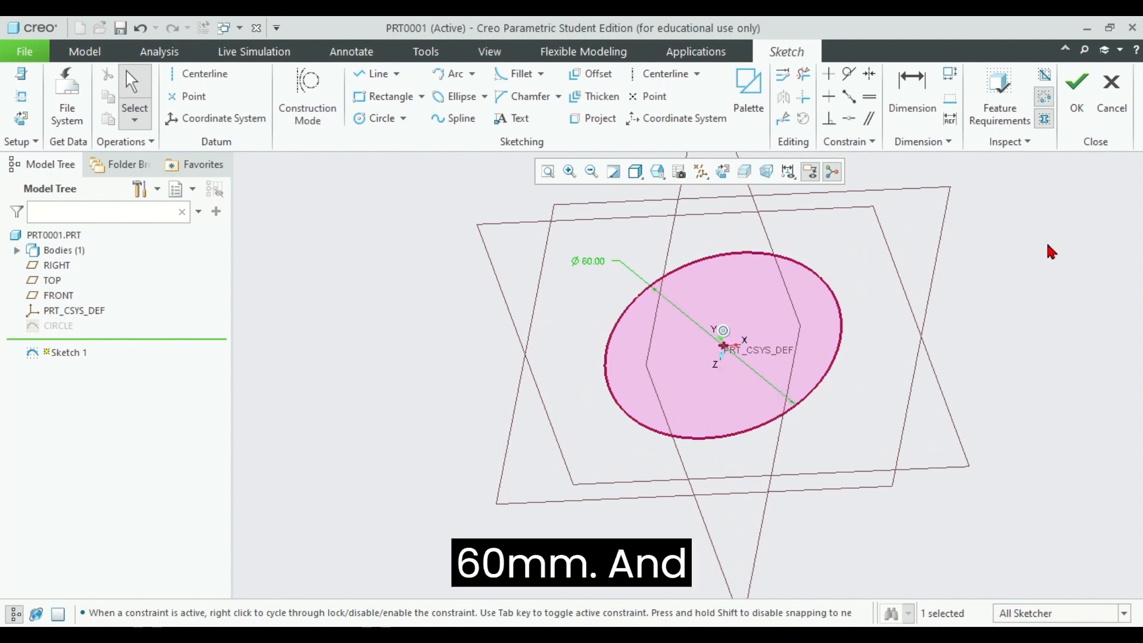
pyautogui.click(1076, 89)
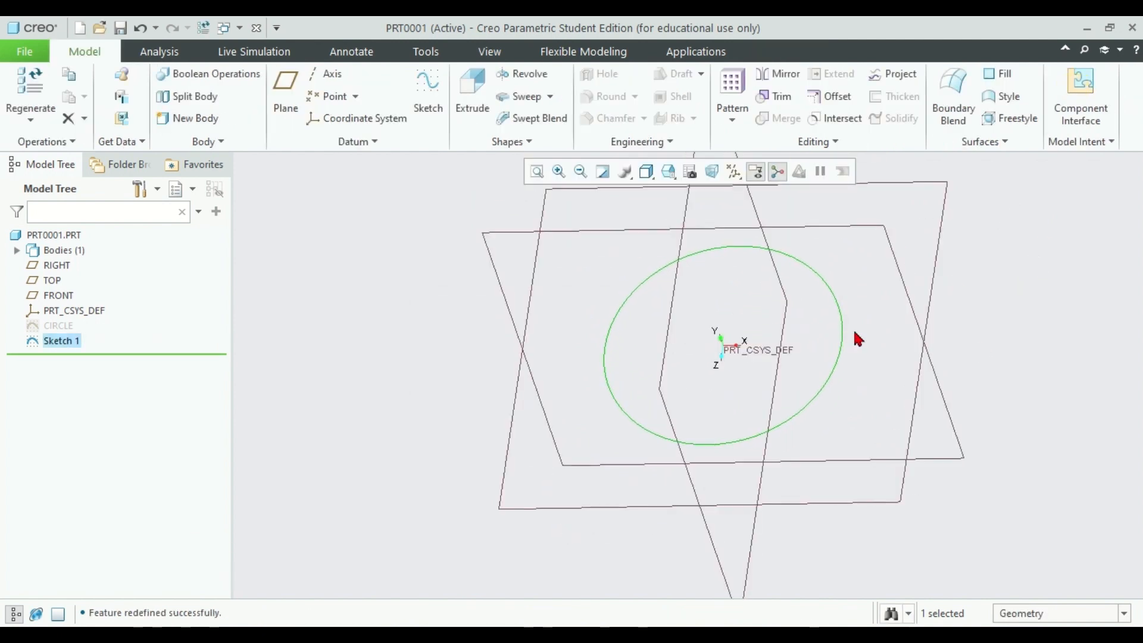
pyautogui.hotkey('ctrl', 'd')
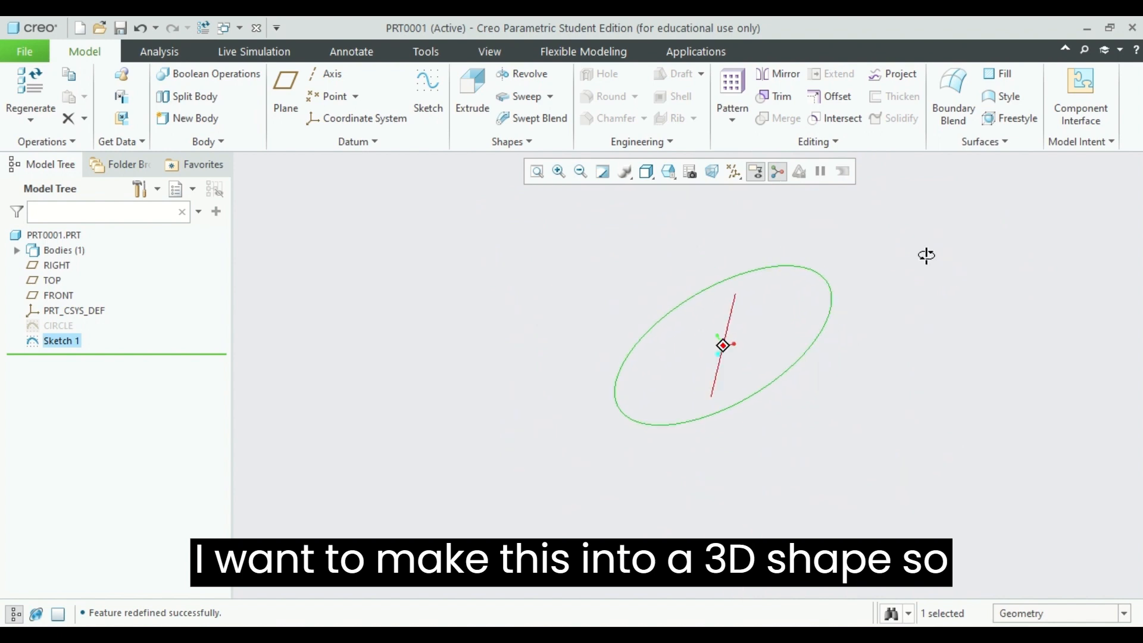
pyautogui.moveTo(951, 230); pyautogui.dragTo(826, 334, button='middle')
pyautogui.click(827, 335)
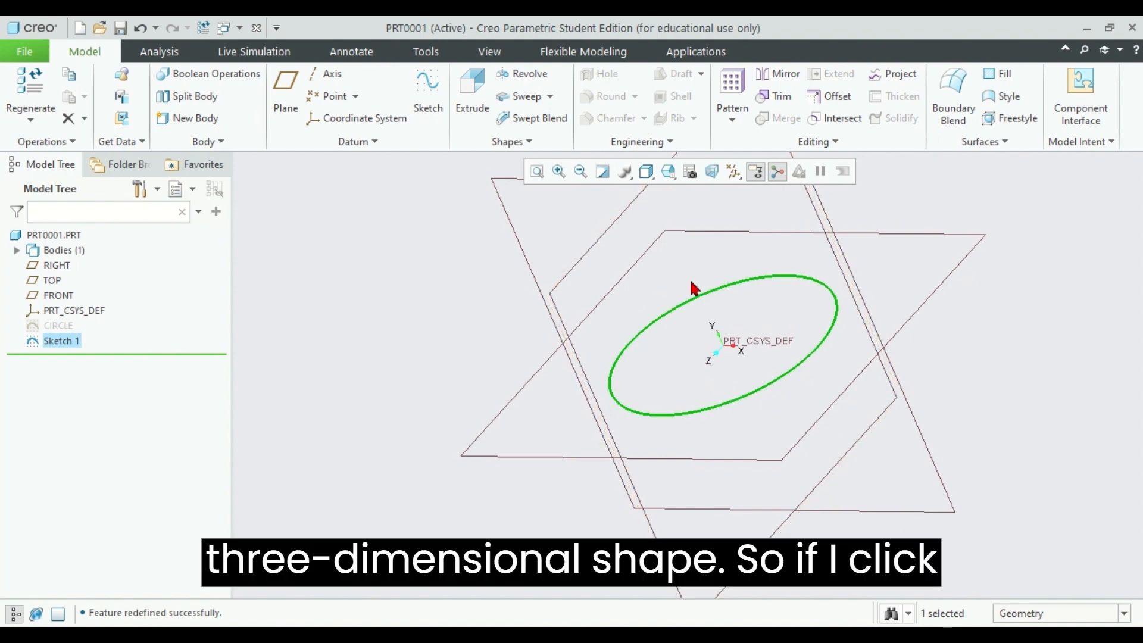
pyautogui.click(1056, 327)
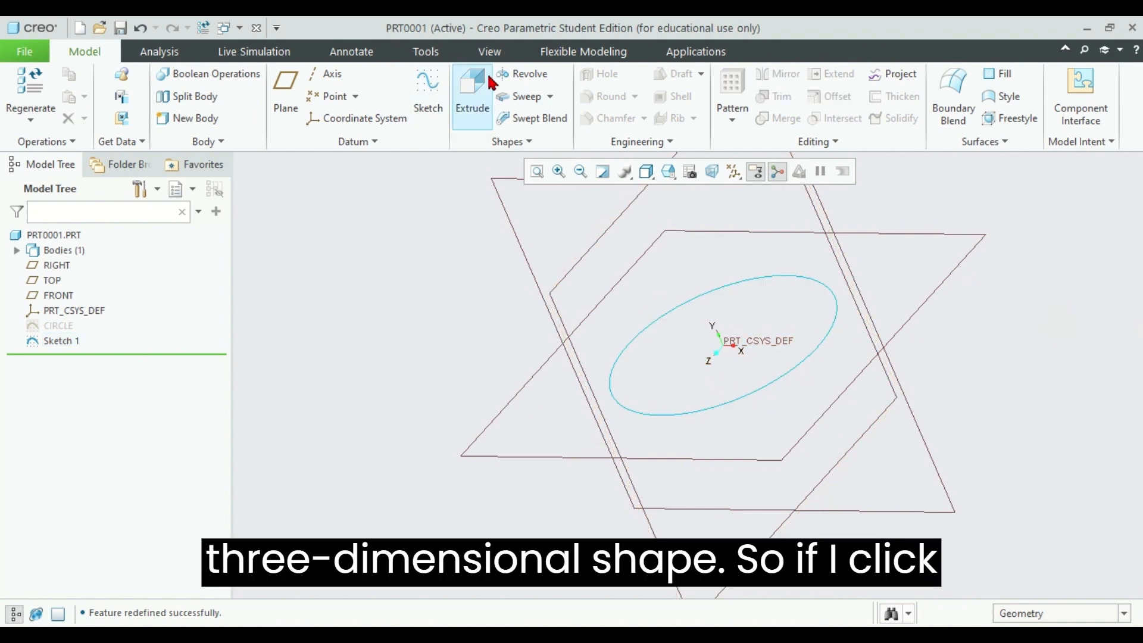
# Start a solid Extrude using the circle sketch on the TOP plane as its section
pyautogui.click(471, 91)
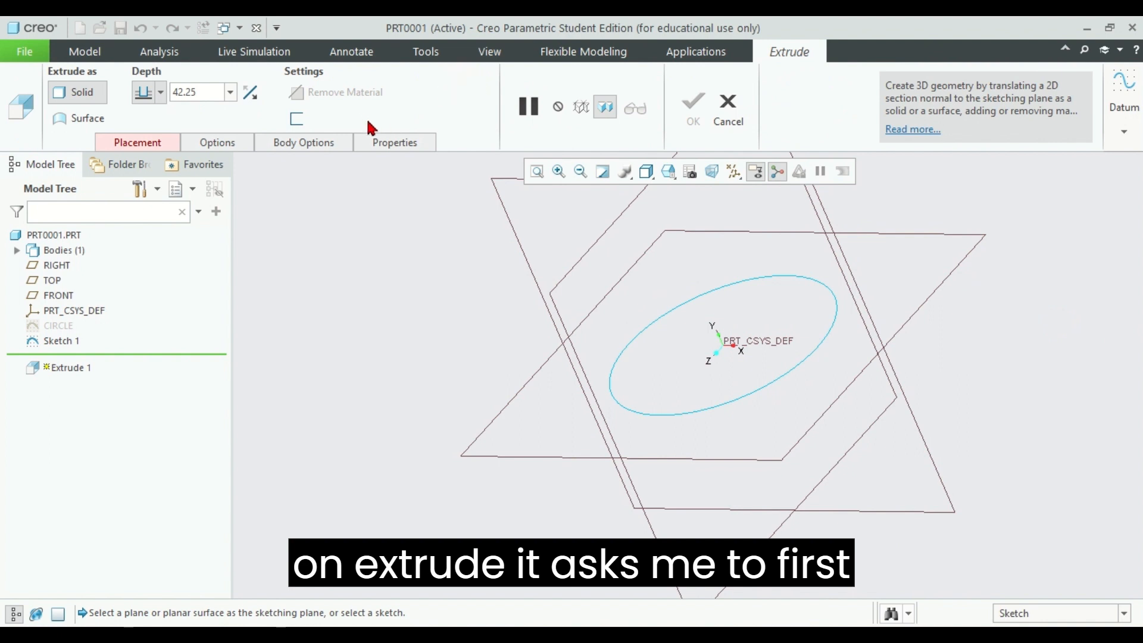
pyautogui.click(154, 143)
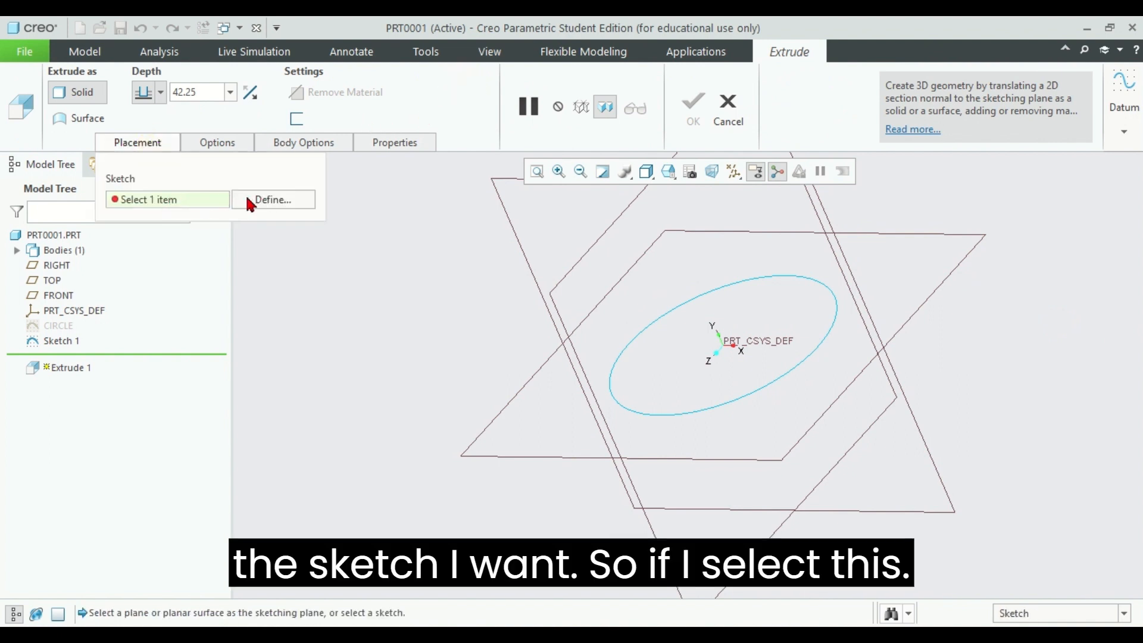
pyautogui.click(719, 290)
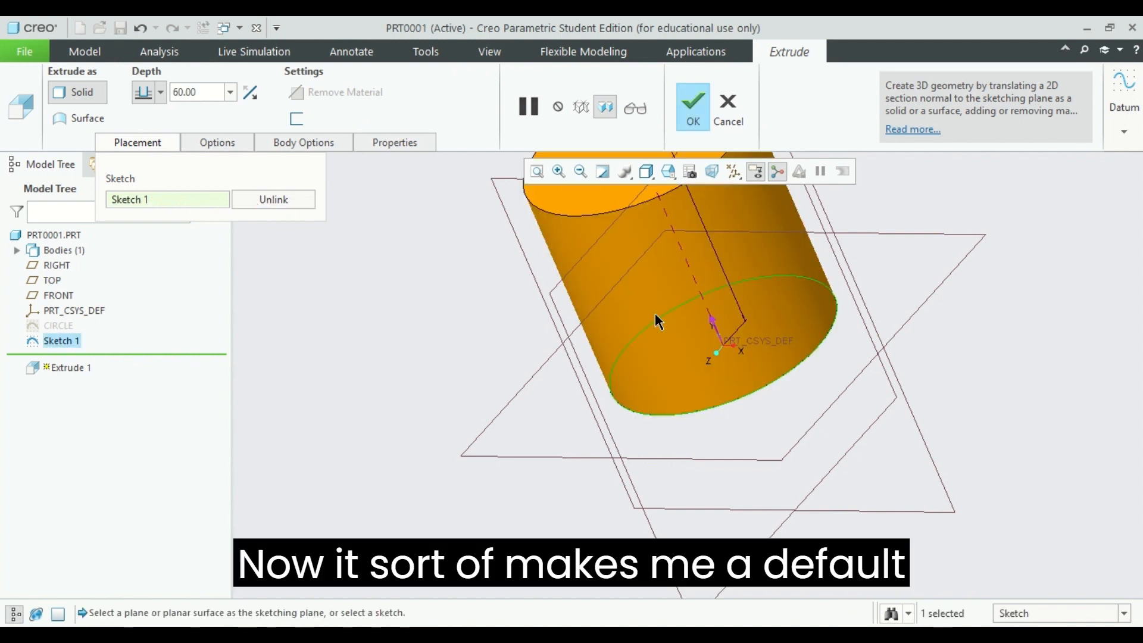
pyautogui.moveTo(669, 241); pyautogui.dragTo(641, 288, button='middle')
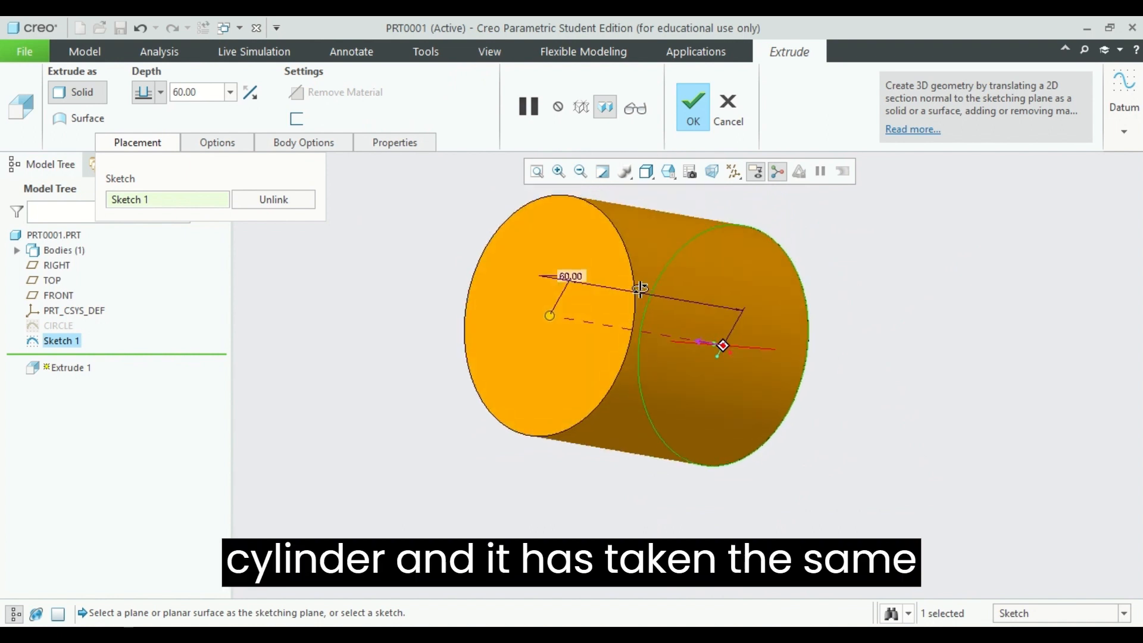
# Set the extrusion depth to 20 and complete the cylinder
pyautogui.moveTo(572, 277)
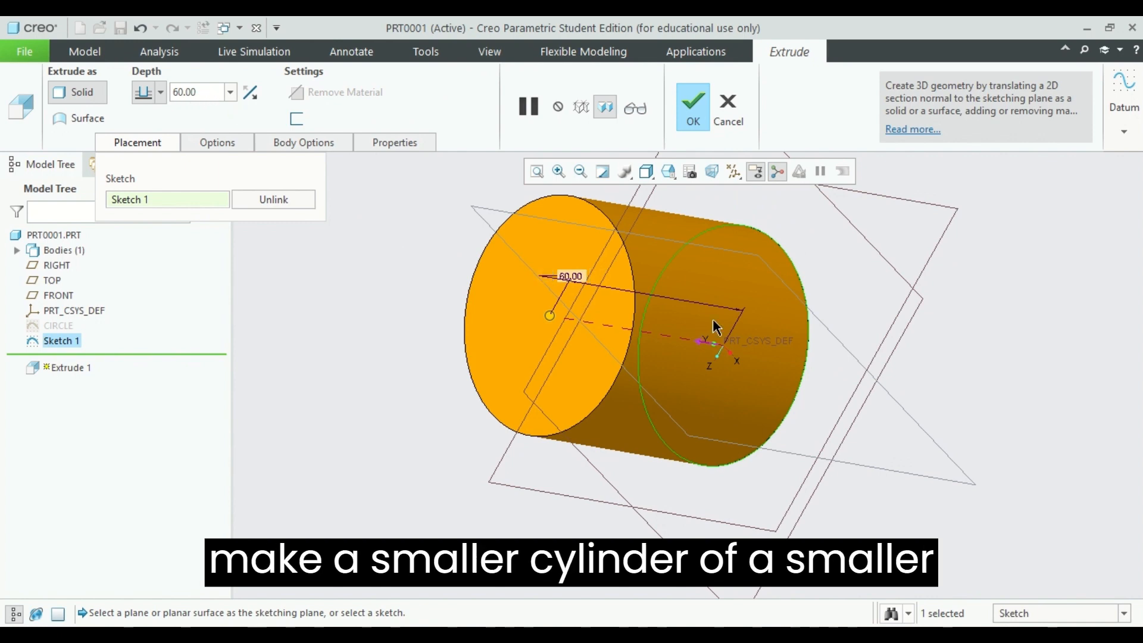
pyautogui.doubleClick(189, 92)
pyautogui.write('20')
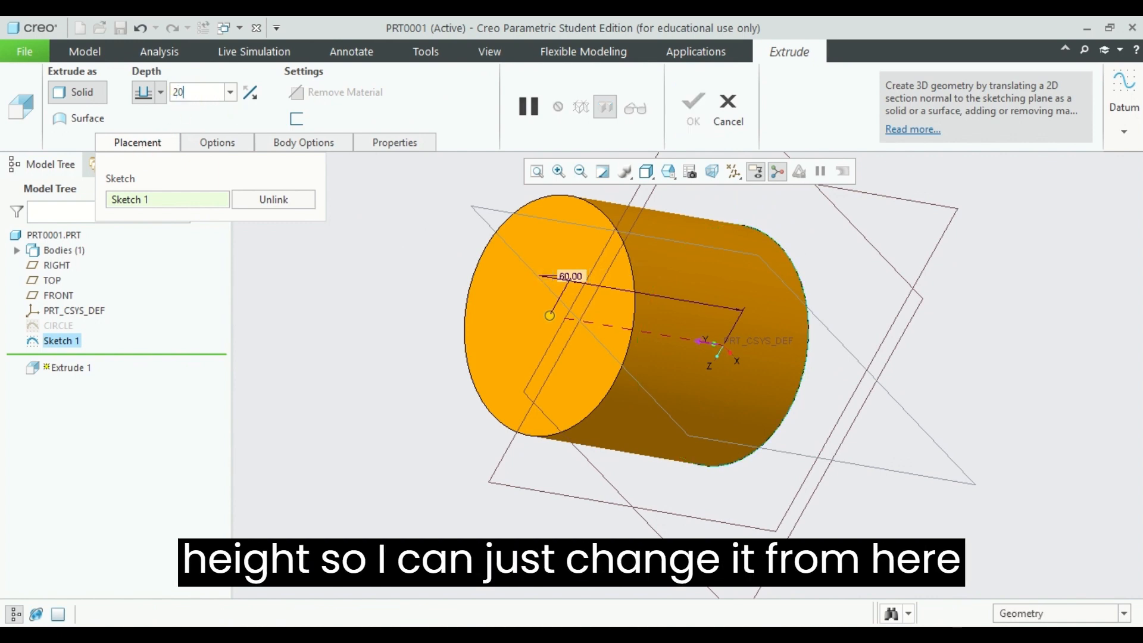
pyautogui.press('Return')
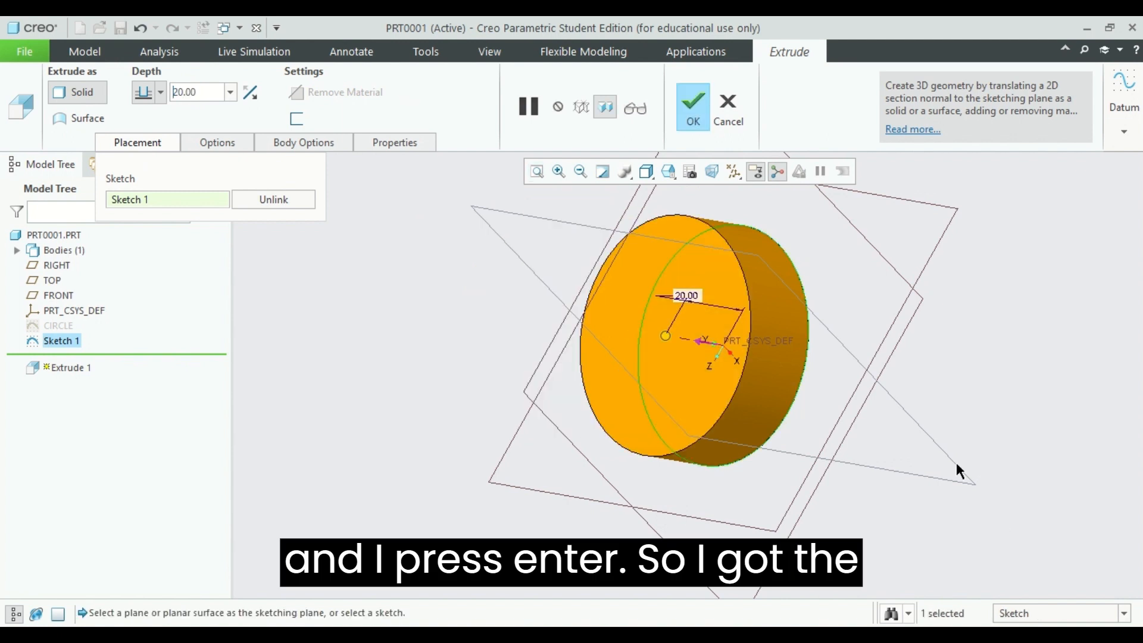
pyautogui.moveTo(990, 360); pyautogui.dragTo(990, 313, button='middle')
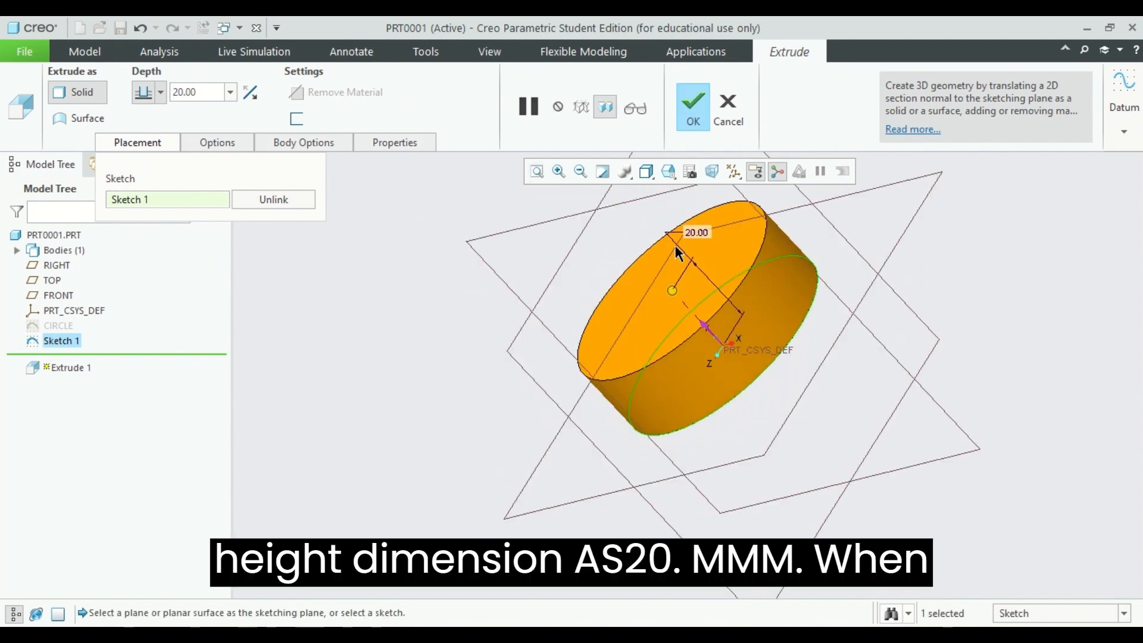
pyautogui.click(694, 107)
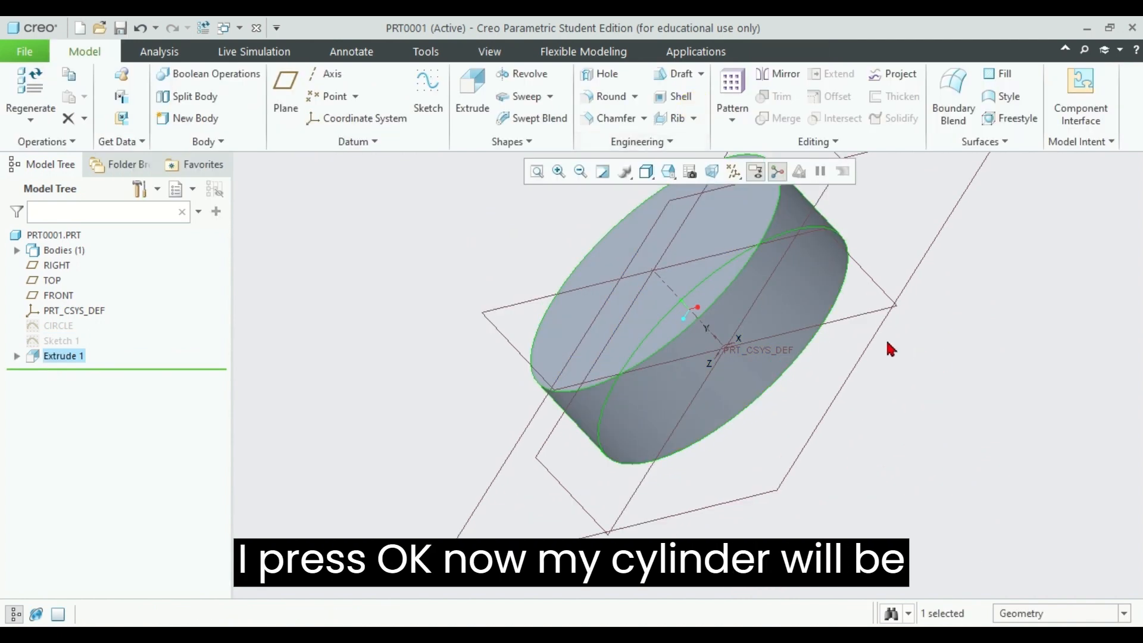
# Examine the extruded cylinder from several angles and review the available Sweep variants
pyautogui.moveTo(947, 395)
pyautogui.mouseDown(button='middle')
pyautogui.moveTo(956, 429)
pyautogui.moveTo(891, 470)
pyautogui.moveTo(970, 288)
pyautogui.moveTo(972, 305)
pyautogui.moveTo(1000, 323)
pyautogui.mouseUp(button='middle')
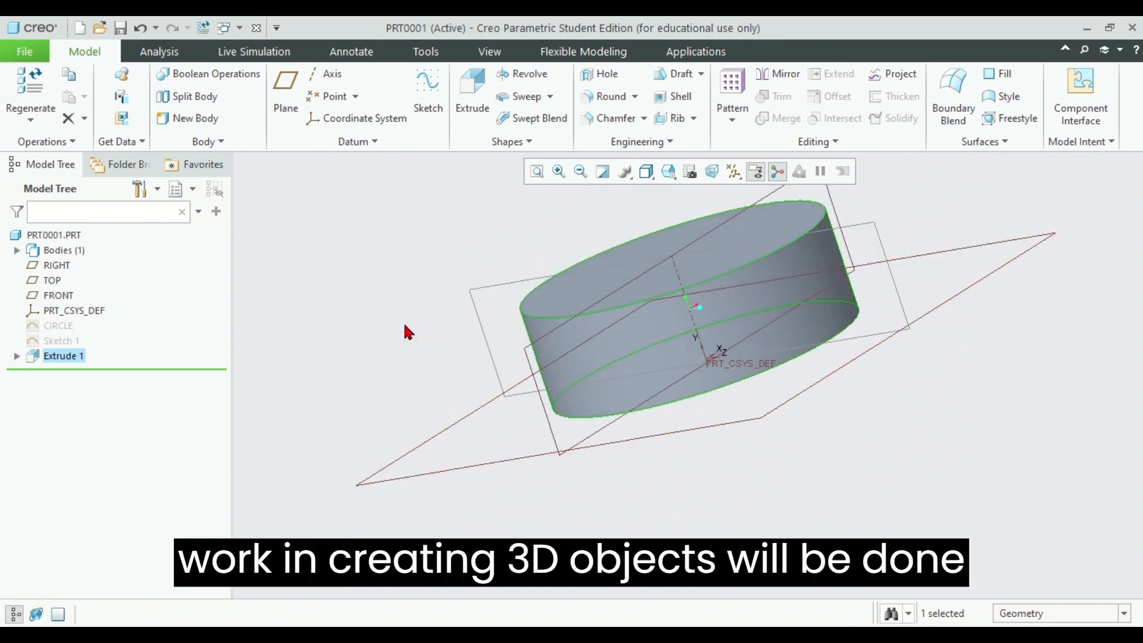
pyautogui.moveTo(405, 329); pyautogui.dragTo(466, 315, button='middle')
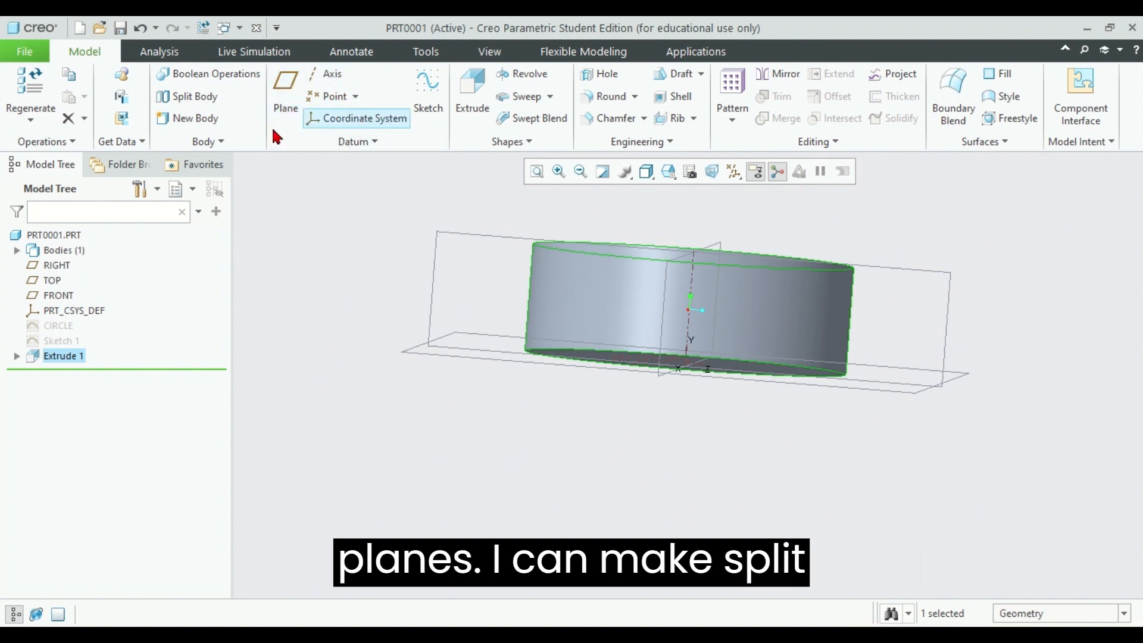
pyautogui.click(231, 76)
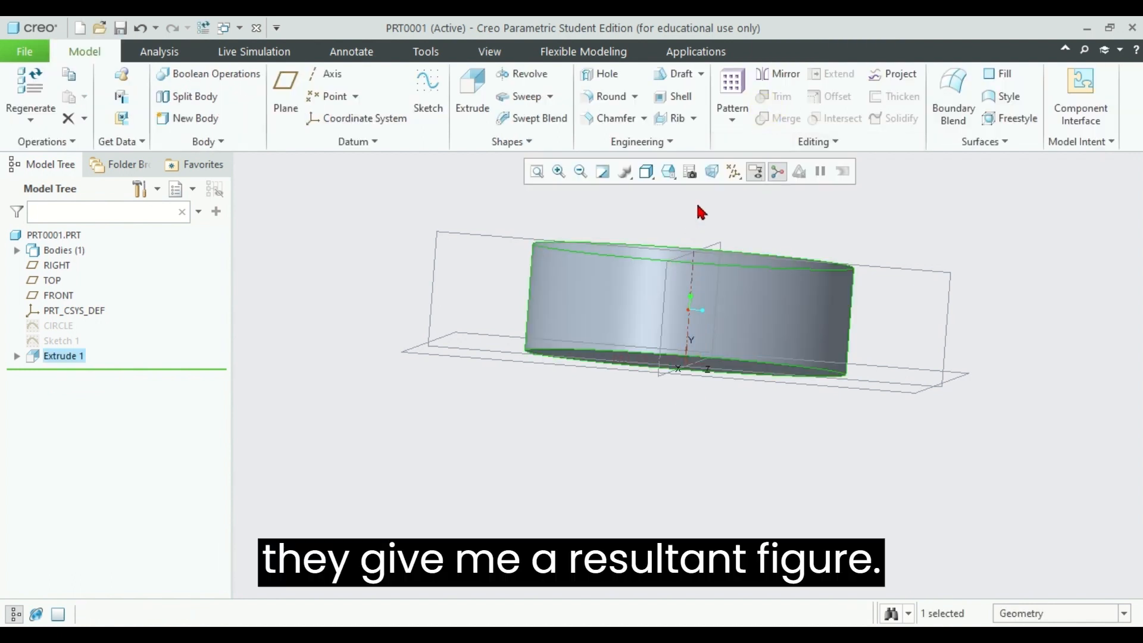
pyautogui.moveTo(699, 208); pyautogui.dragTo(690, 252, button='middle')
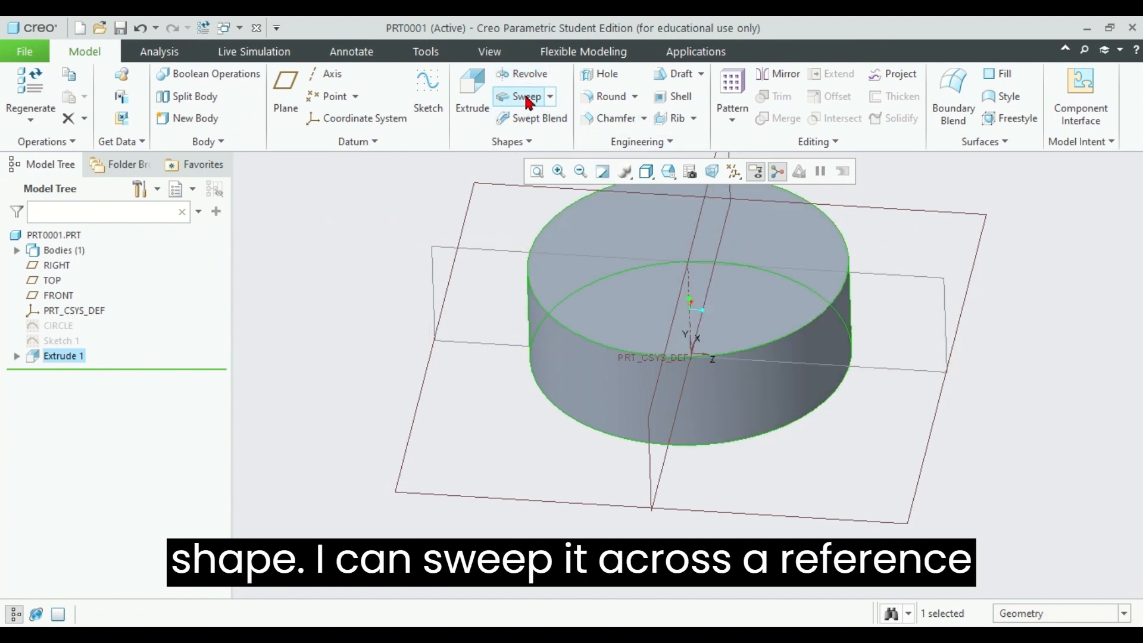
pyautogui.click(550, 97)
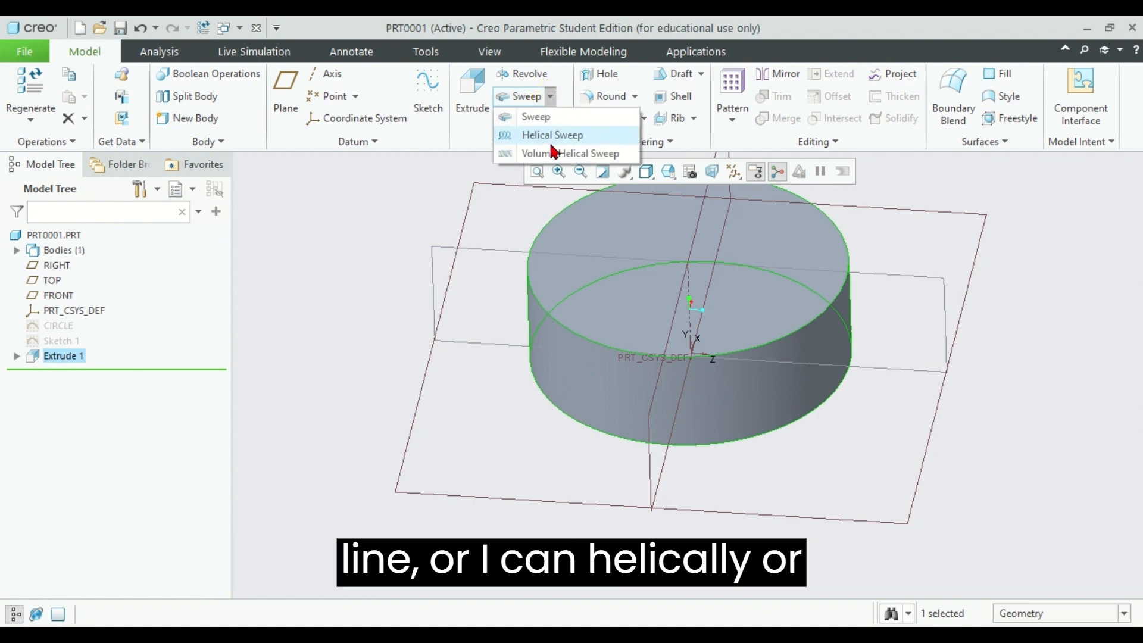
pyautogui.click(550, 97)
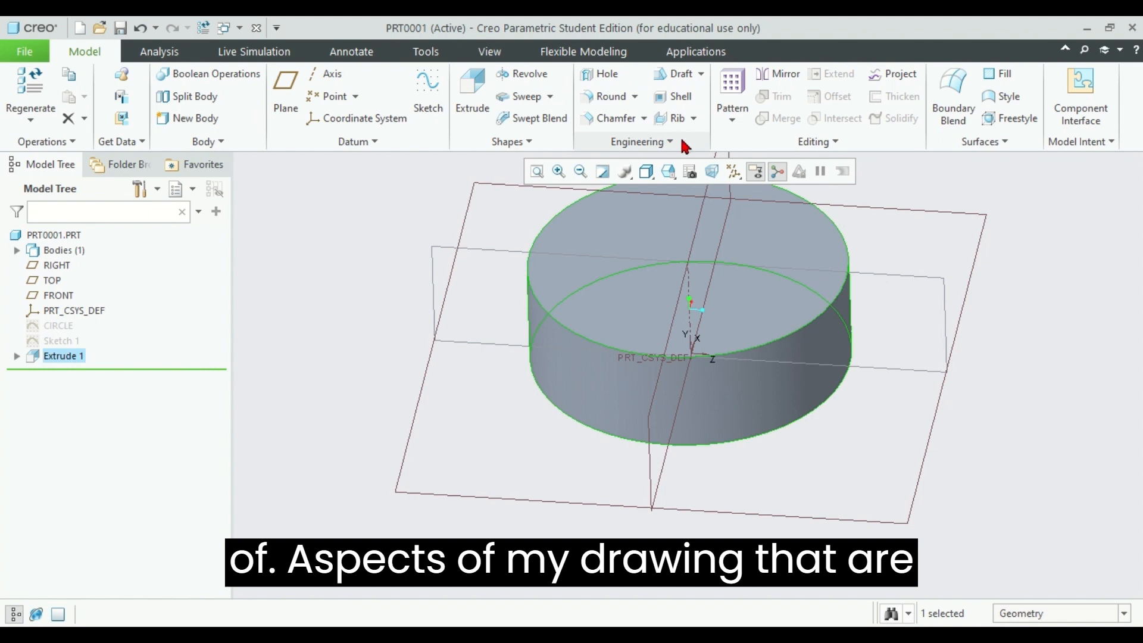
# Review the analysis tools and the live simulation tools available for the cylinder
pyautogui.click(167, 54)
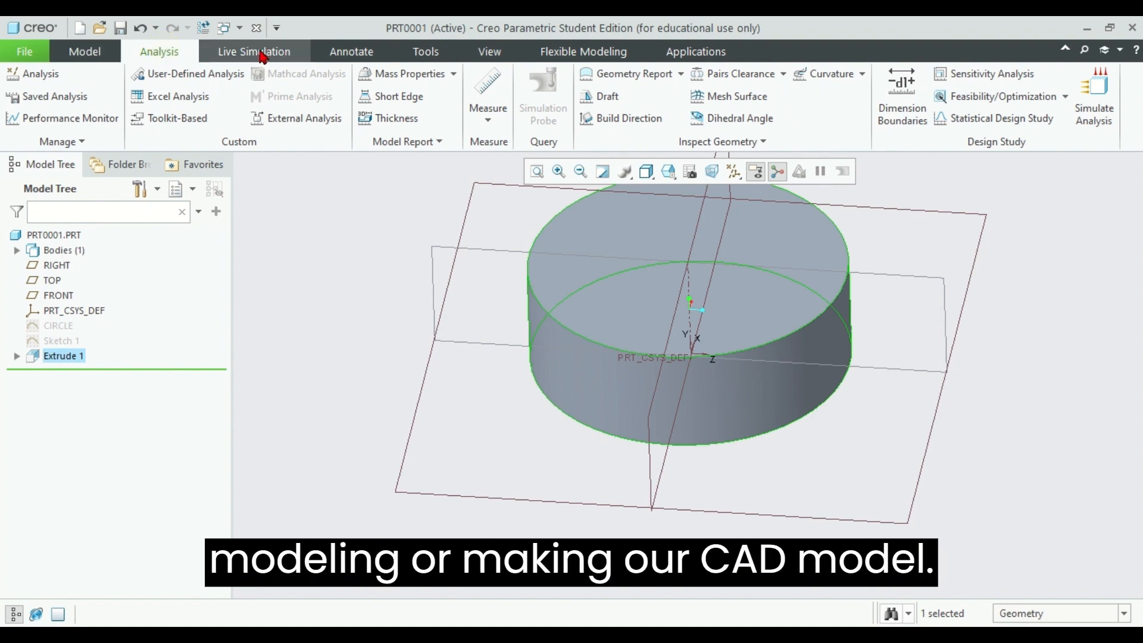
pyautogui.moveTo(420, 213); pyautogui.dragTo(374, 216, button='middle')
pyautogui.click(234, 51)
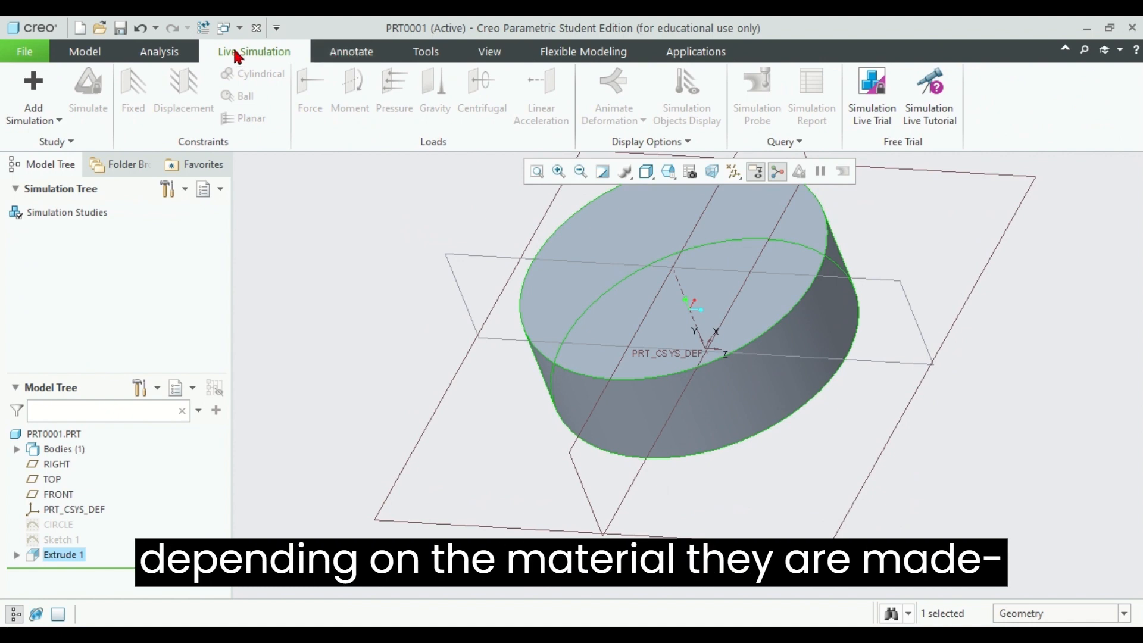
pyautogui.moveTo(391, 237)
pyautogui.mouseDown(button='middle')
pyautogui.moveTo(390, 250)
pyautogui.moveTo(395, 229)
pyautogui.mouseUp(button='middle')
# Review the annotation tools and make RIGHT the active annotation plane
pyautogui.click(350, 51)
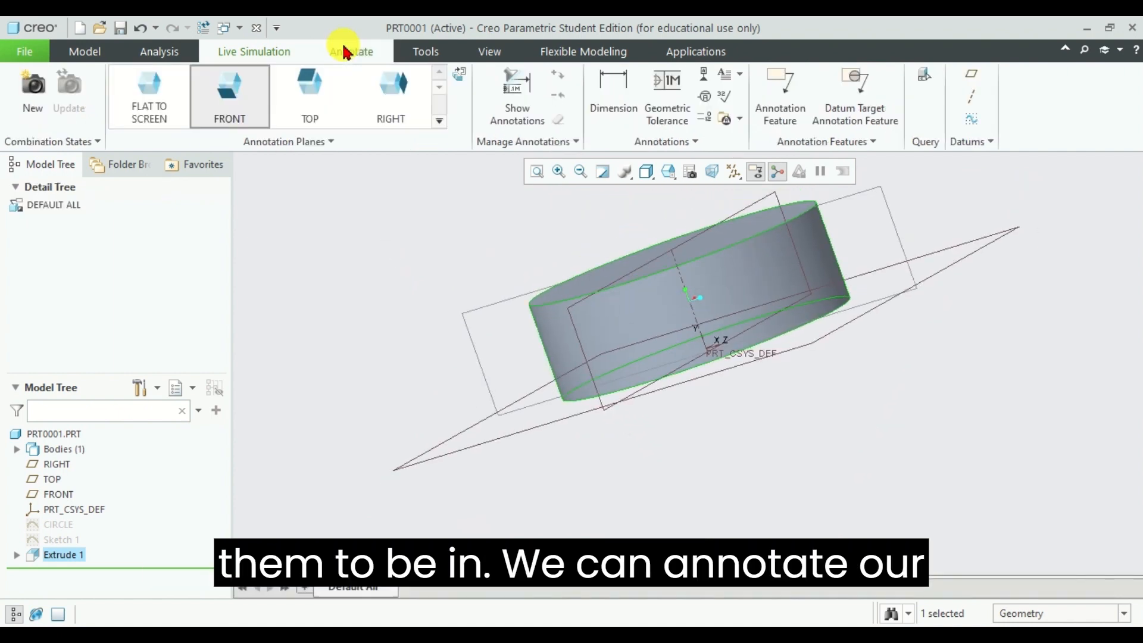
pyautogui.moveTo(351, 267); pyautogui.dragTo(410, 259, button='middle')
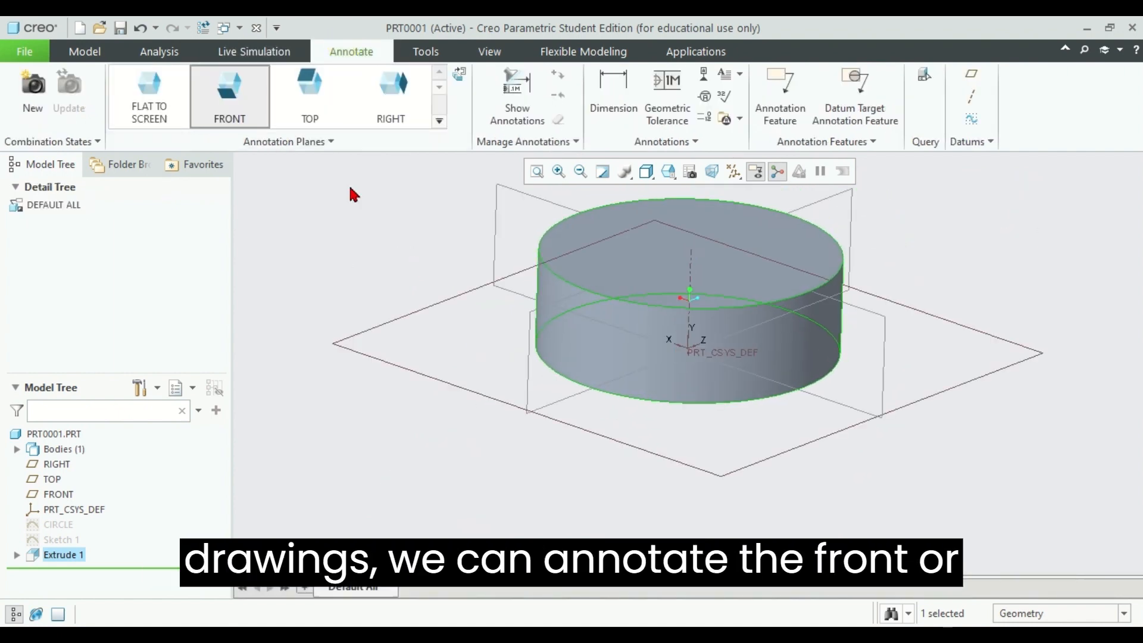
pyautogui.click(226, 104)
pyautogui.click(315, 95)
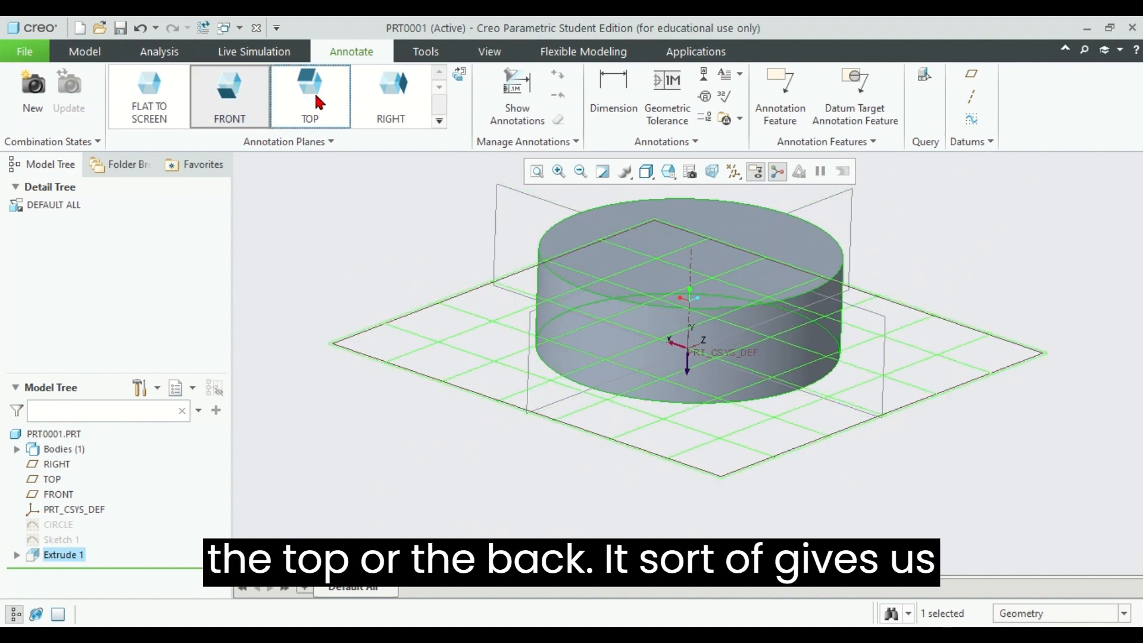
pyautogui.click(386, 101)
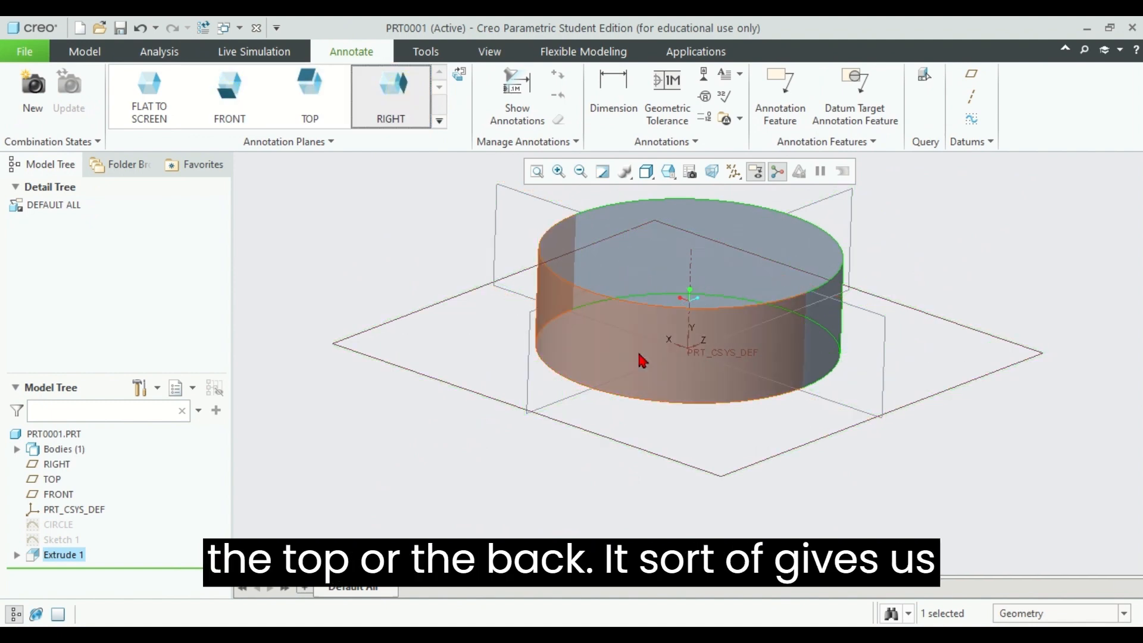
pyautogui.click(294, 104)
pyautogui.click(148, 106)
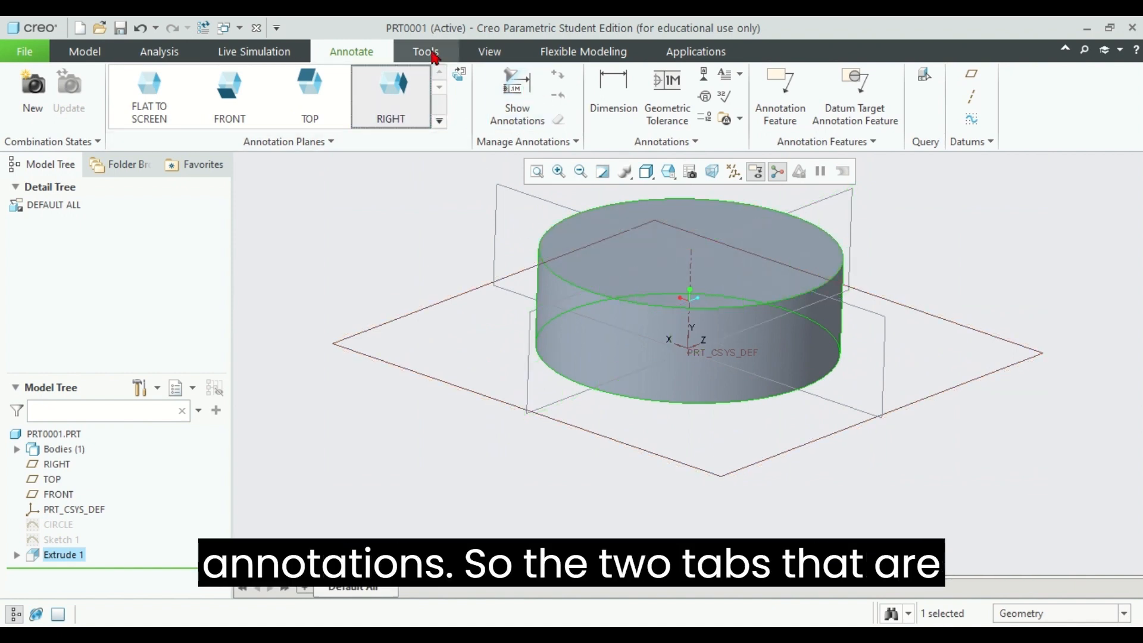
# Set the model's display style to Shading With Edges, clear the selection and examine the cylinder's edges
pyautogui.click(434, 56)
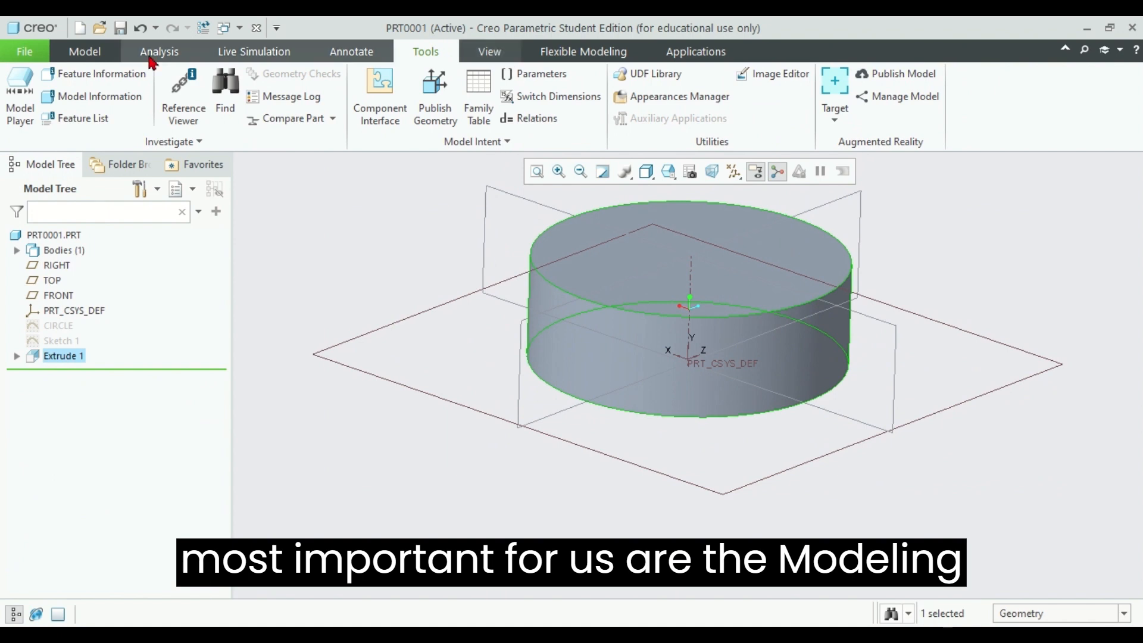
pyautogui.click(85, 51)
pyautogui.click(490, 55)
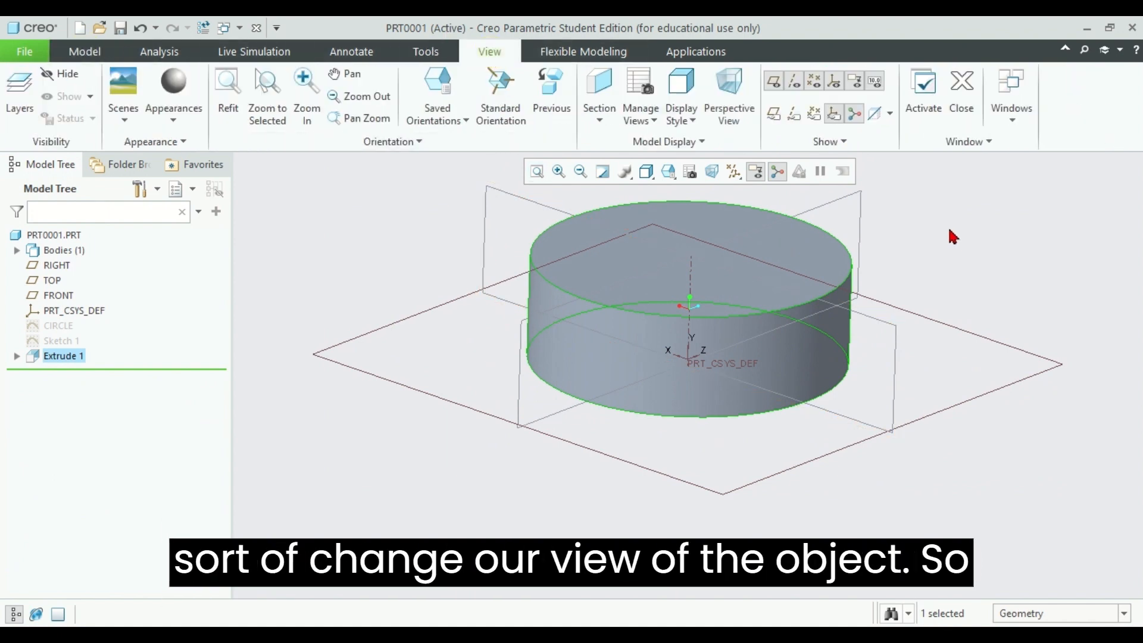
pyautogui.moveTo(948, 232); pyautogui.dragTo(785, 298, button='middle')
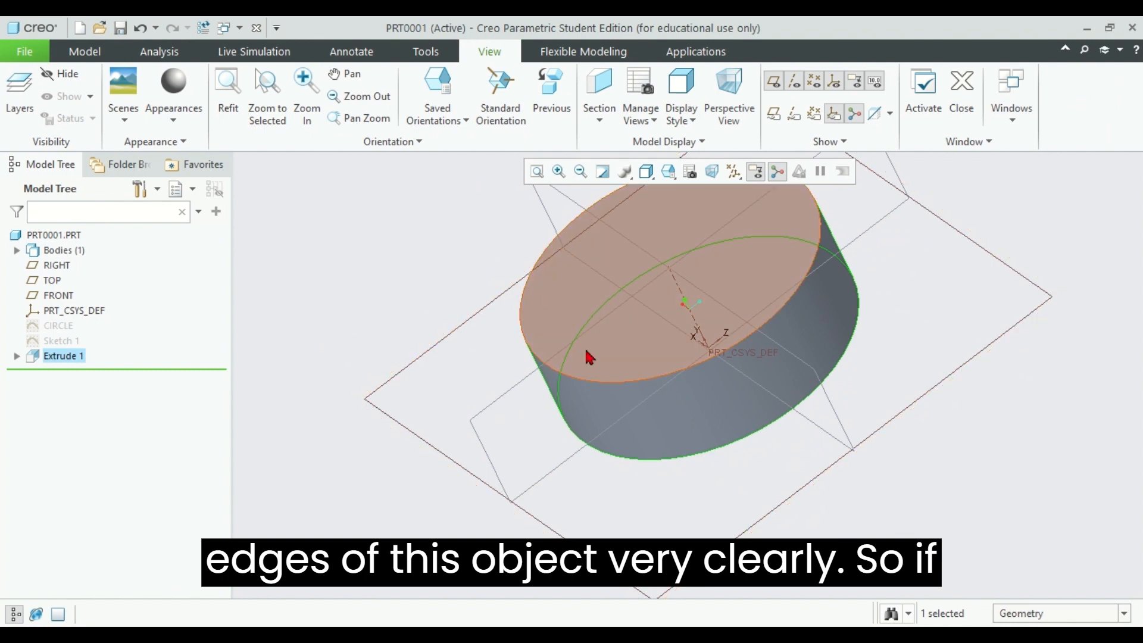
pyautogui.click(692, 118)
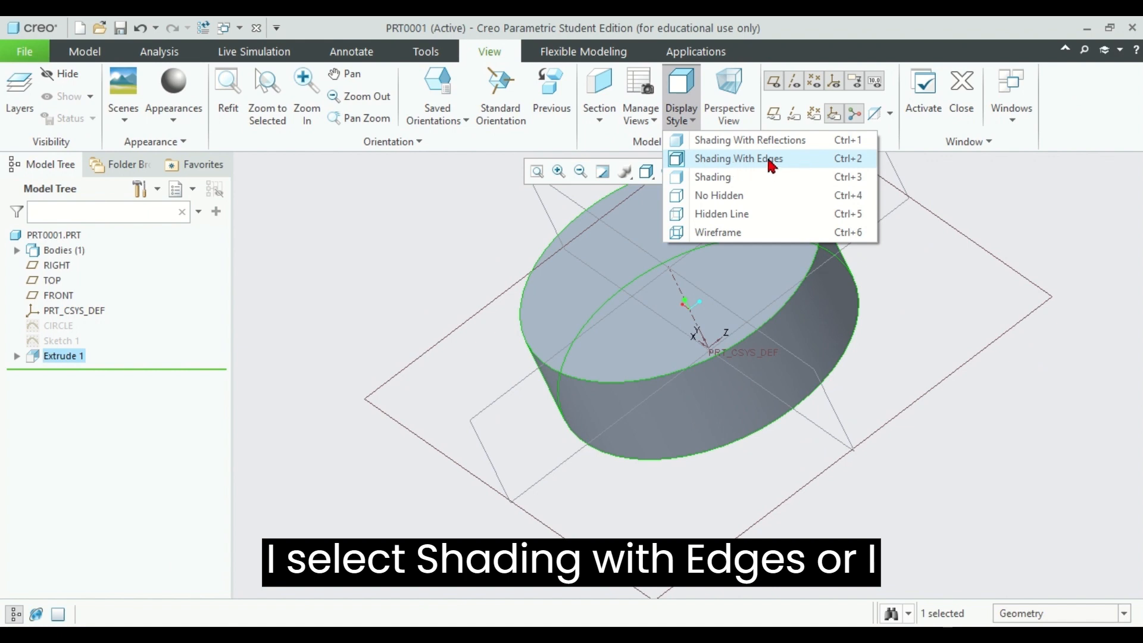
pyautogui.click(813, 166)
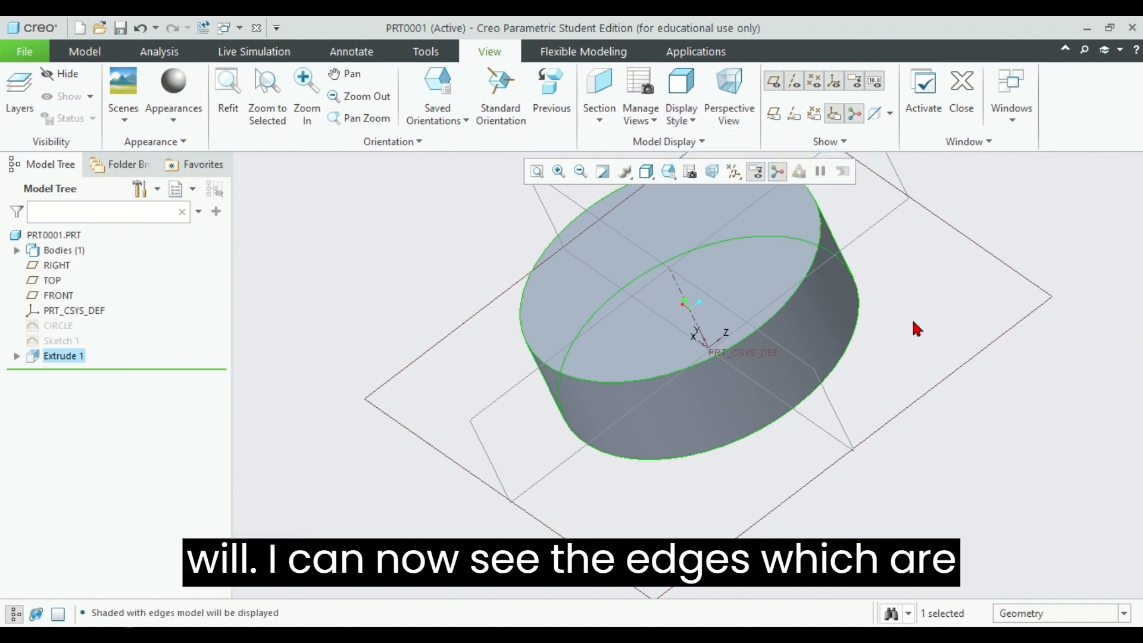
pyautogui.click(1066, 293)
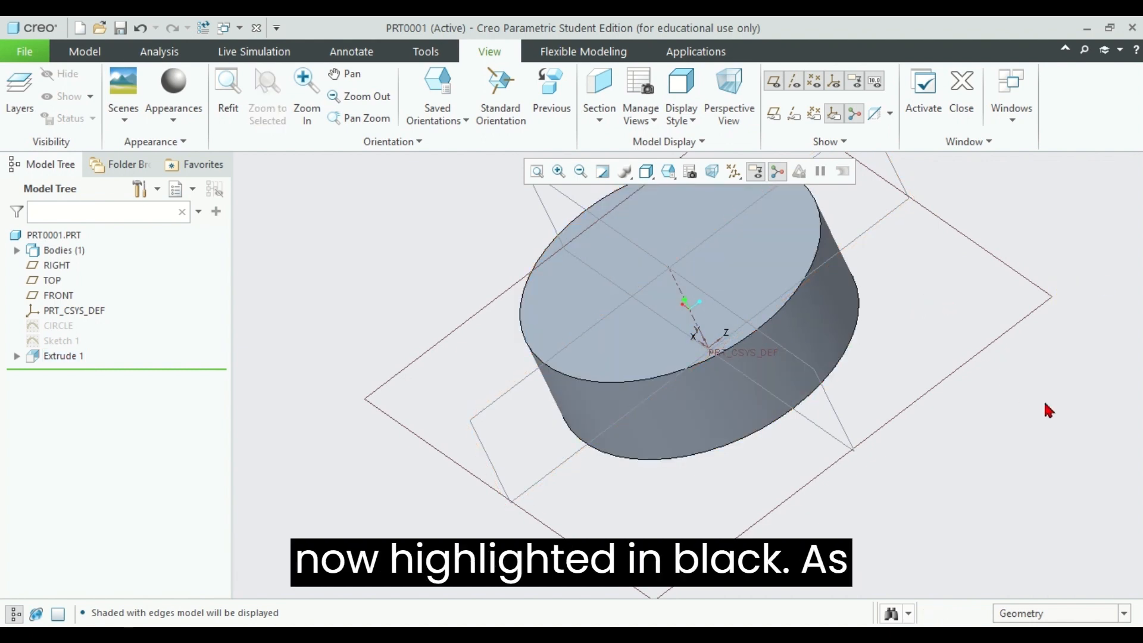
pyautogui.scroll(-2, 970, 252)
pyautogui.moveTo(720, 341); pyautogui.dragTo(892, 276, button='middle')
pyautogui.scroll(-5, 890, 275)
pyautogui.scroll(5, 910, 263)
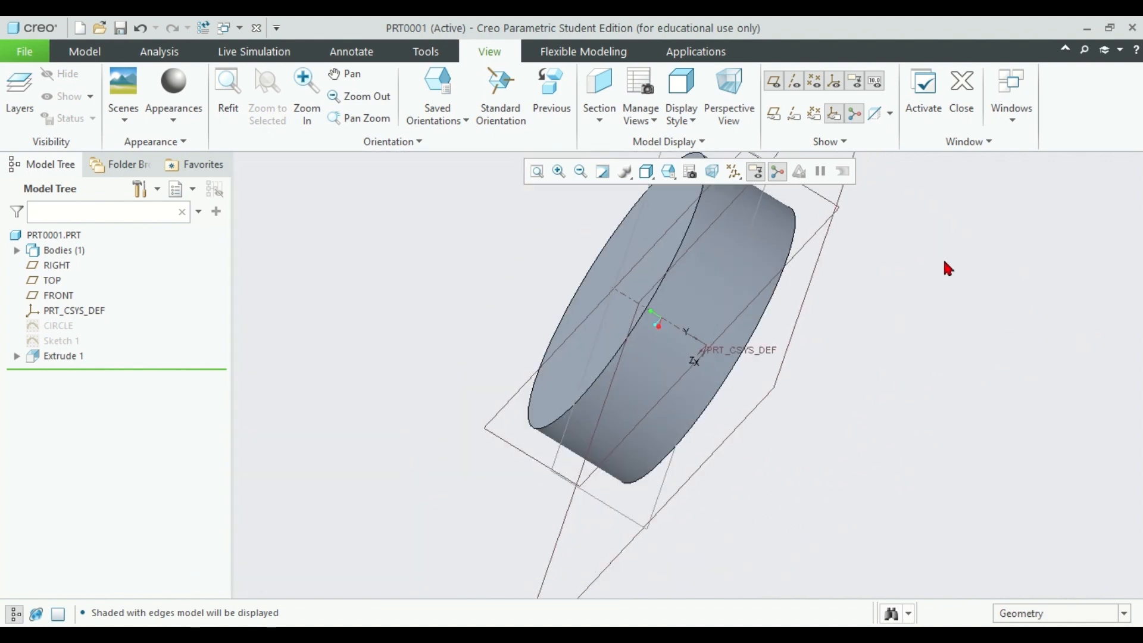